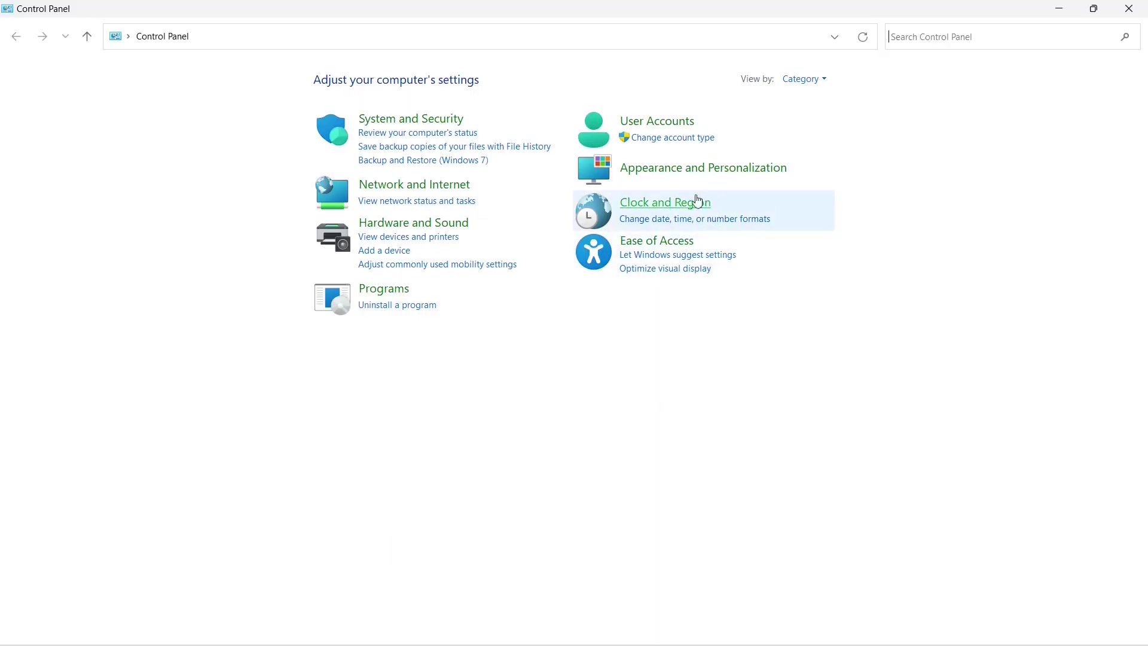
# Set the Windows regional format to English (India) under Clock and Region
pyautogui.click(666, 220)
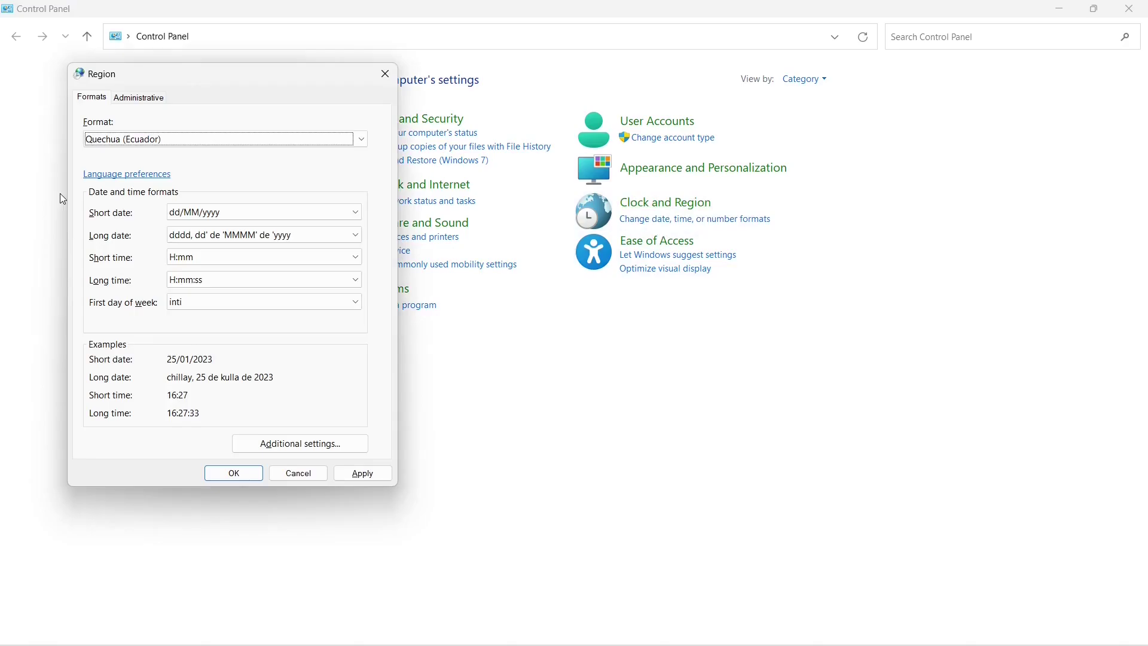
pyautogui.click(196, 139)
pyautogui.scroll(15, 299, 299)
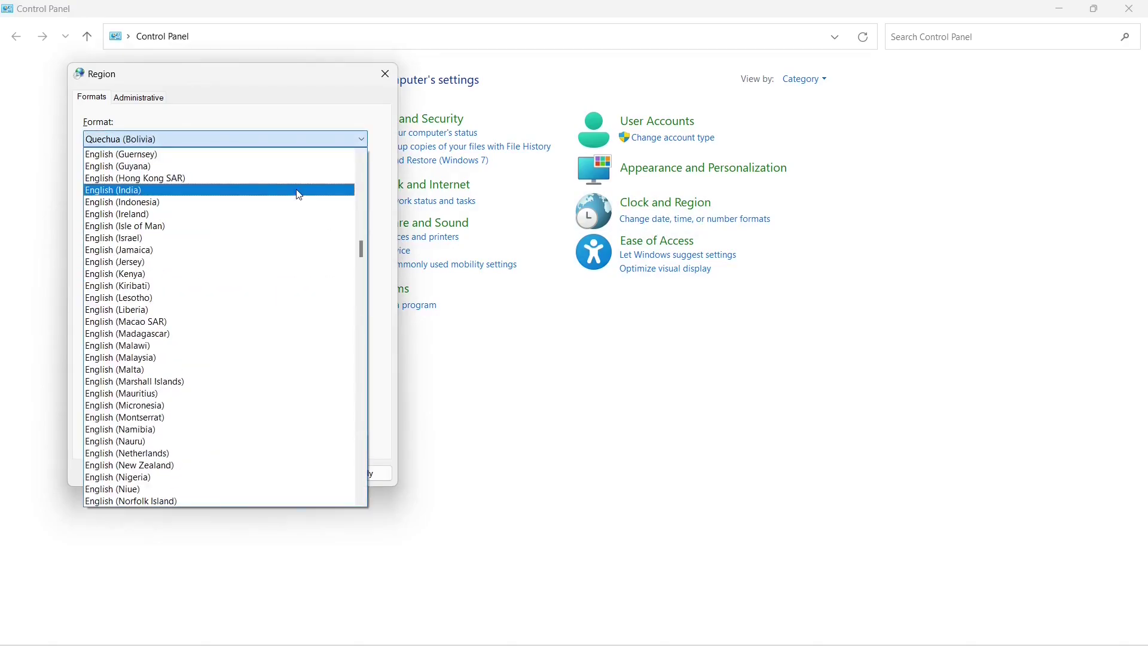
pyautogui.click(297, 191)
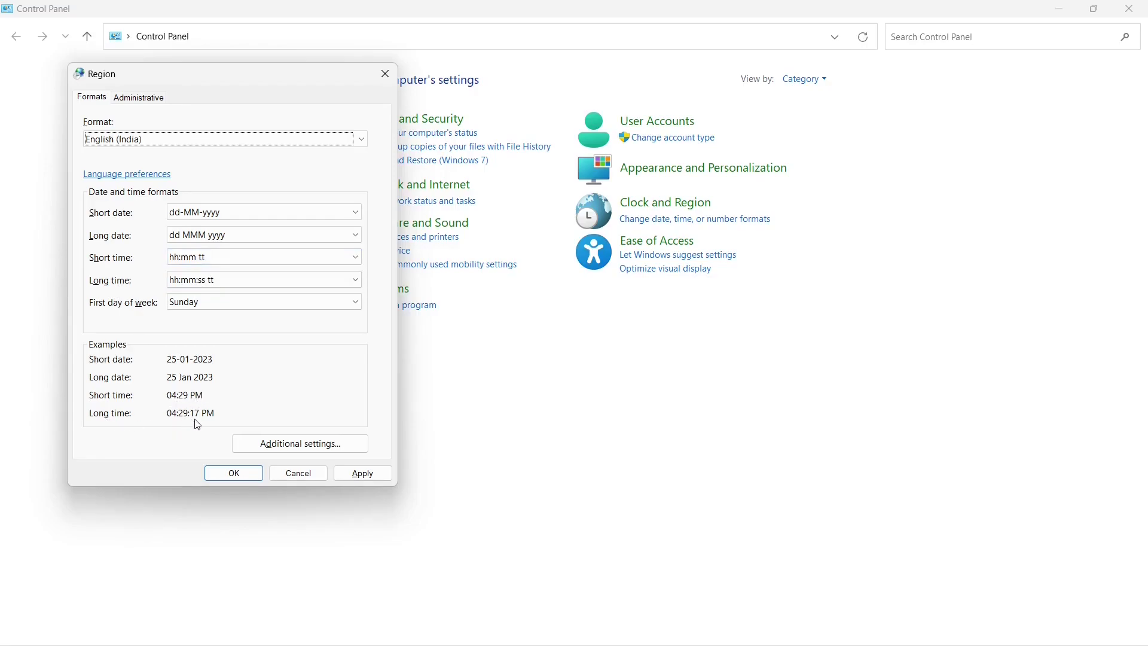
pyautogui.click(328, 443)
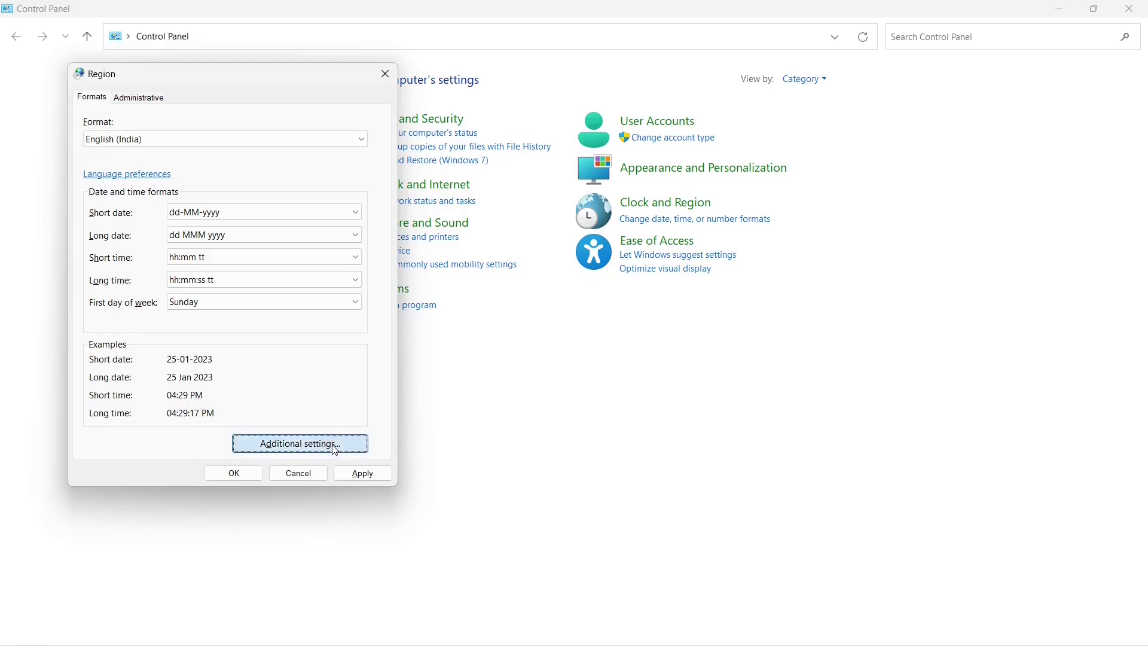
pyautogui.click(186, 154)
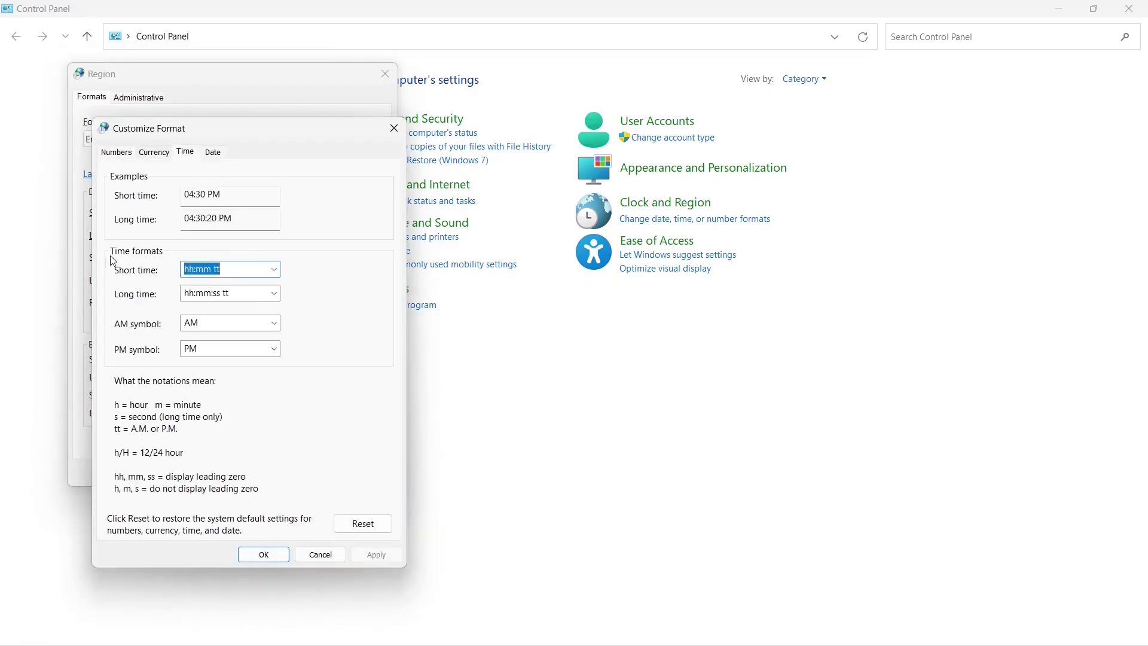
pyautogui.click(274, 271)
pyautogui.click(274, 272)
pyautogui.click(321, 554)
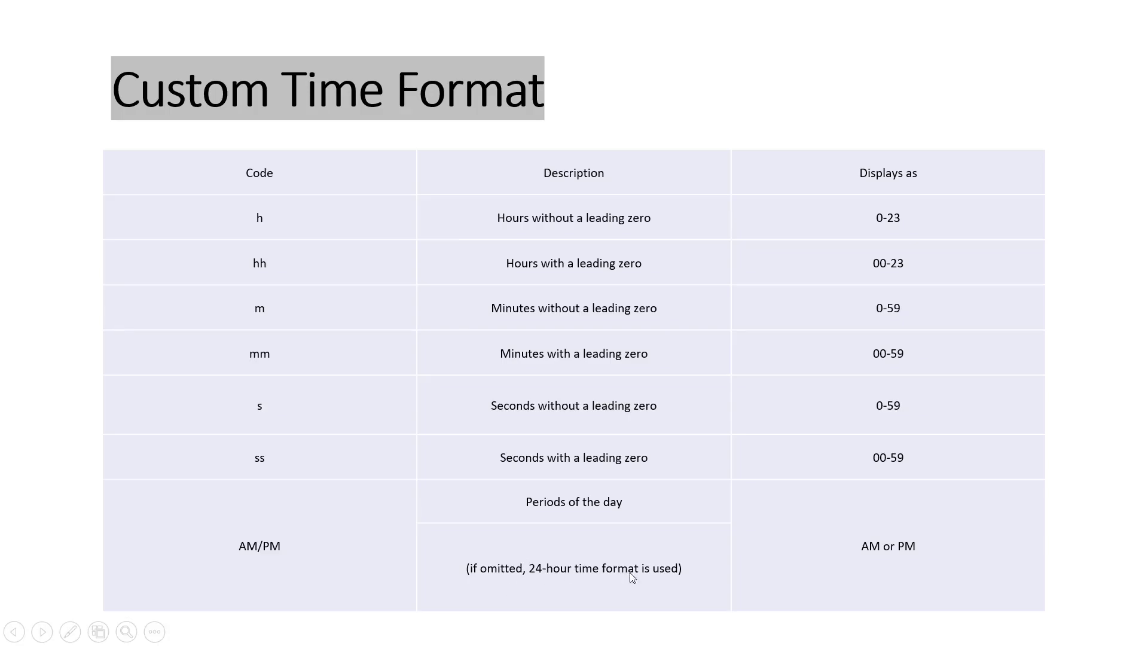
# Advance past the Custom Time Format slide to the Time Functions slide
pyautogui.press('Right')
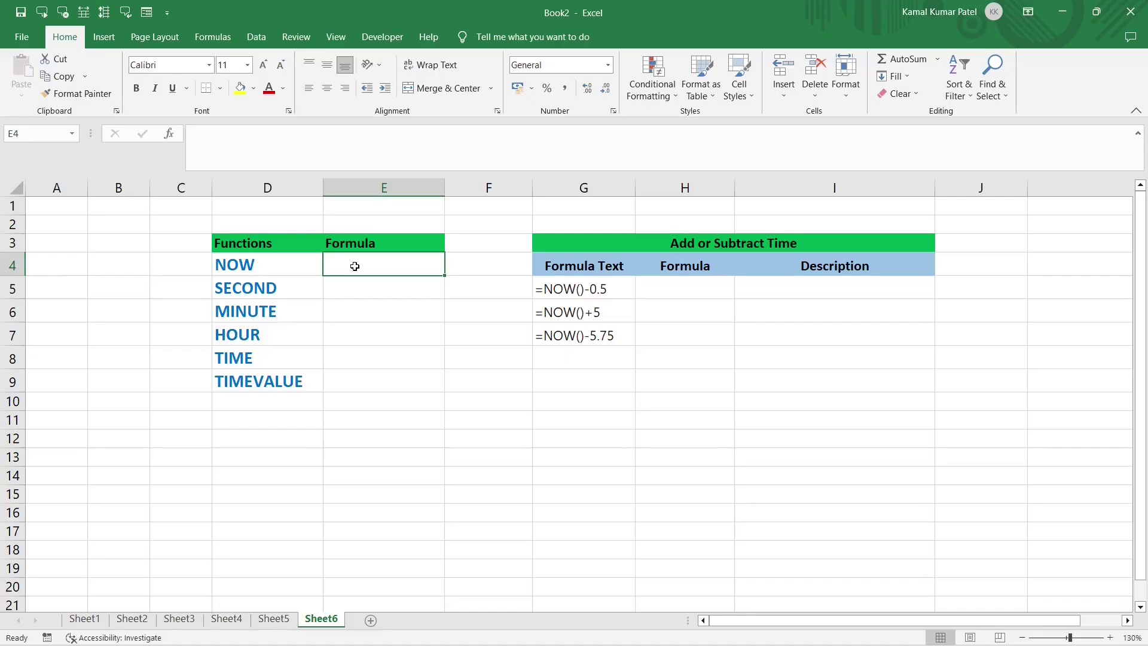
pyautogui.write('=now')
pyautogui.doubleClick(351, 283)
pyautogui.press('Return')
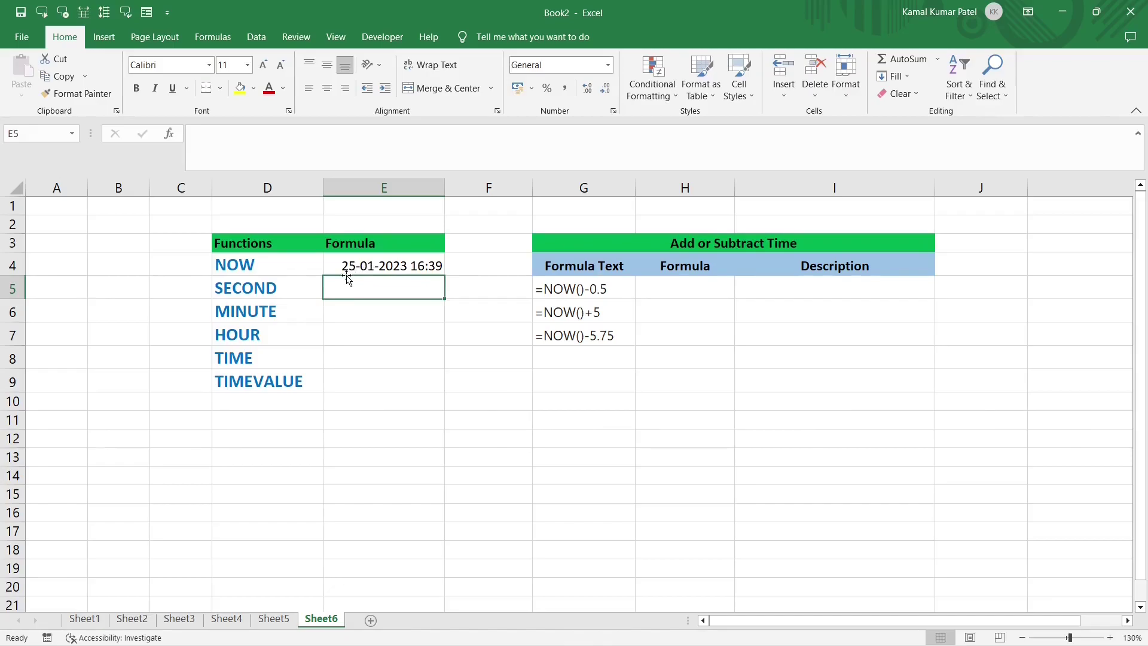
pyautogui.click(440, 269)
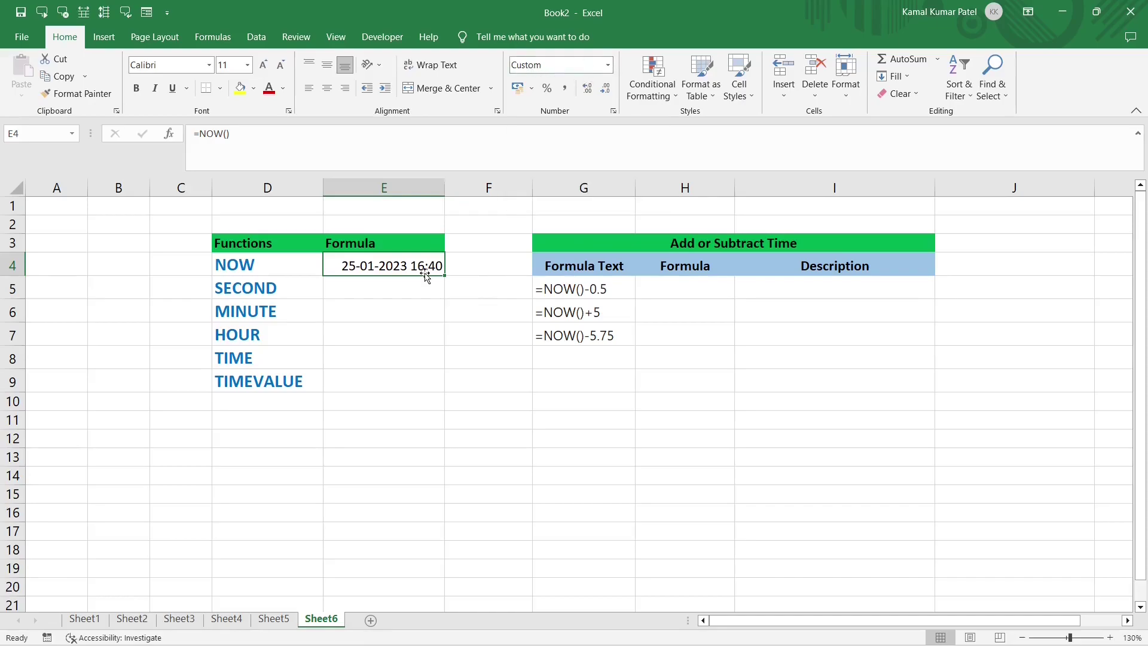
pyautogui.hotkey('ctrl', '1')
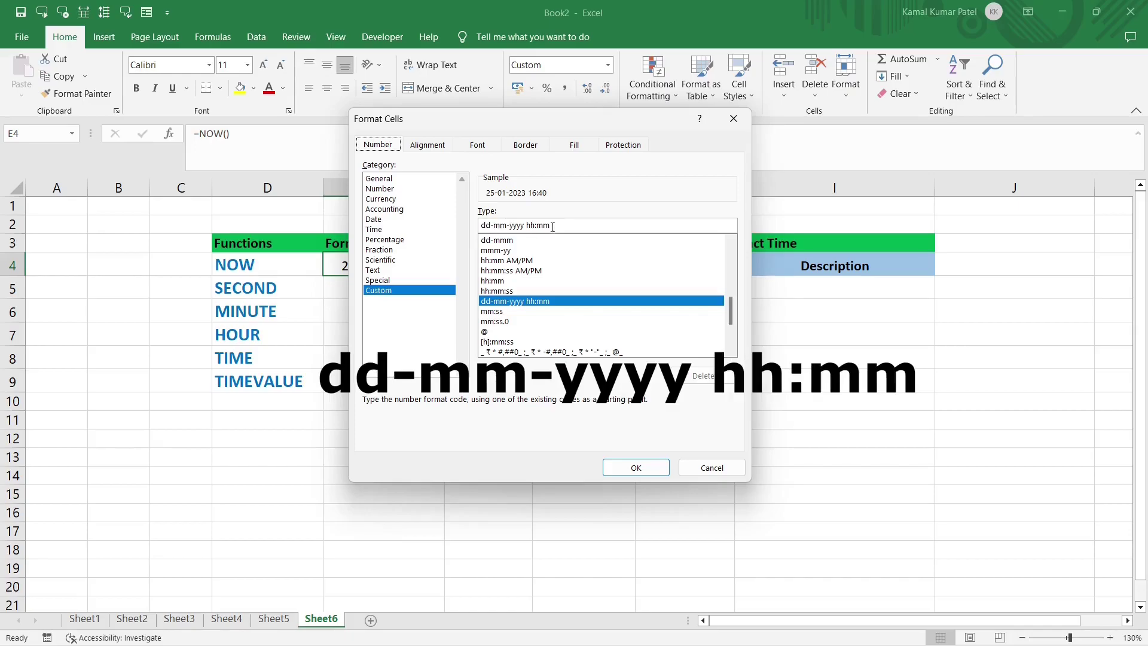
# Format E4 with the 01:30 PM Time style so it shows 04:40 PM
pyautogui.click(386, 231)
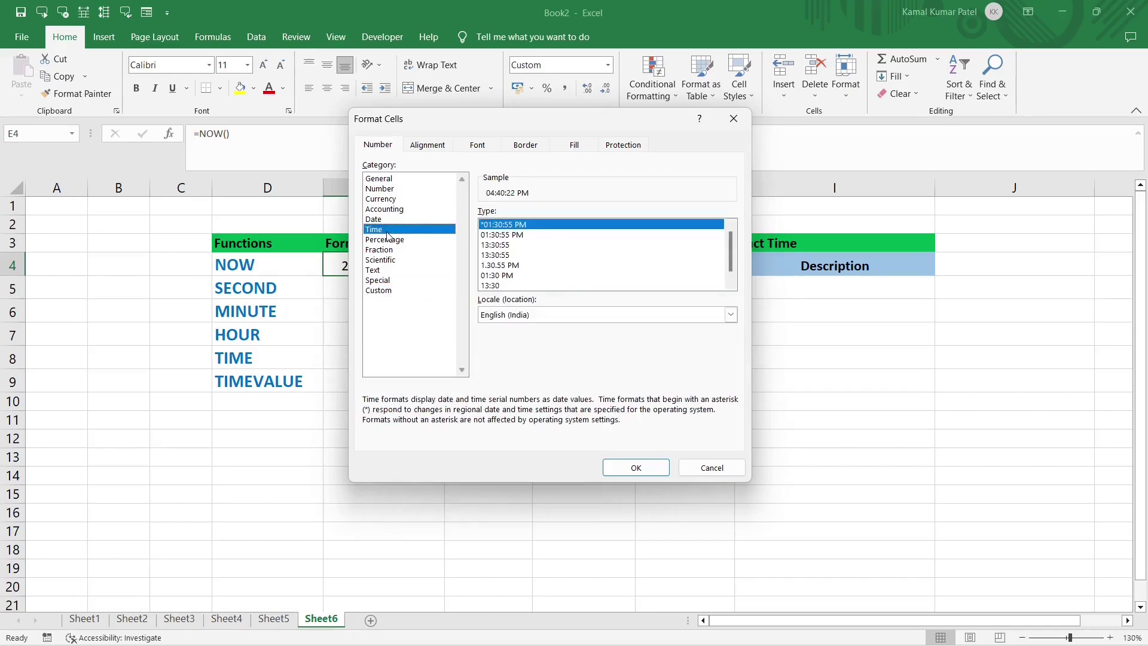
pyautogui.moveTo(730, 241)
pyautogui.mouseDown()
pyautogui.moveTo(729, 271)
pyautogui.moveTo(733, 236)
pyautogui.mouseUp()
pyautogui.click(499, 276)
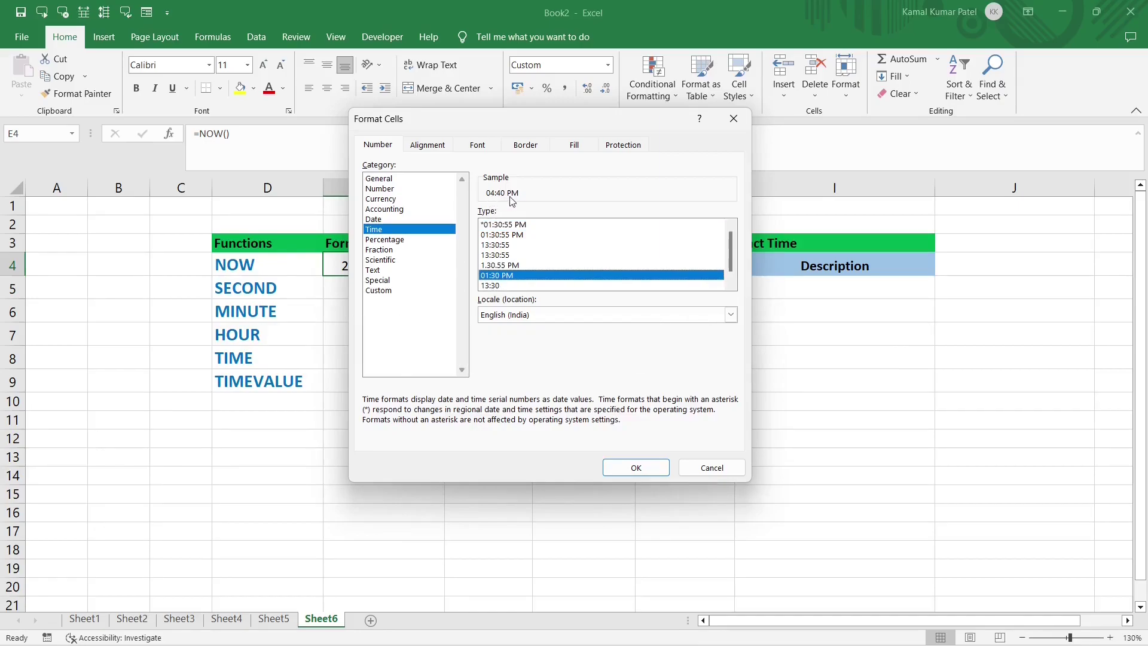
pyautogui.click(635, 467)
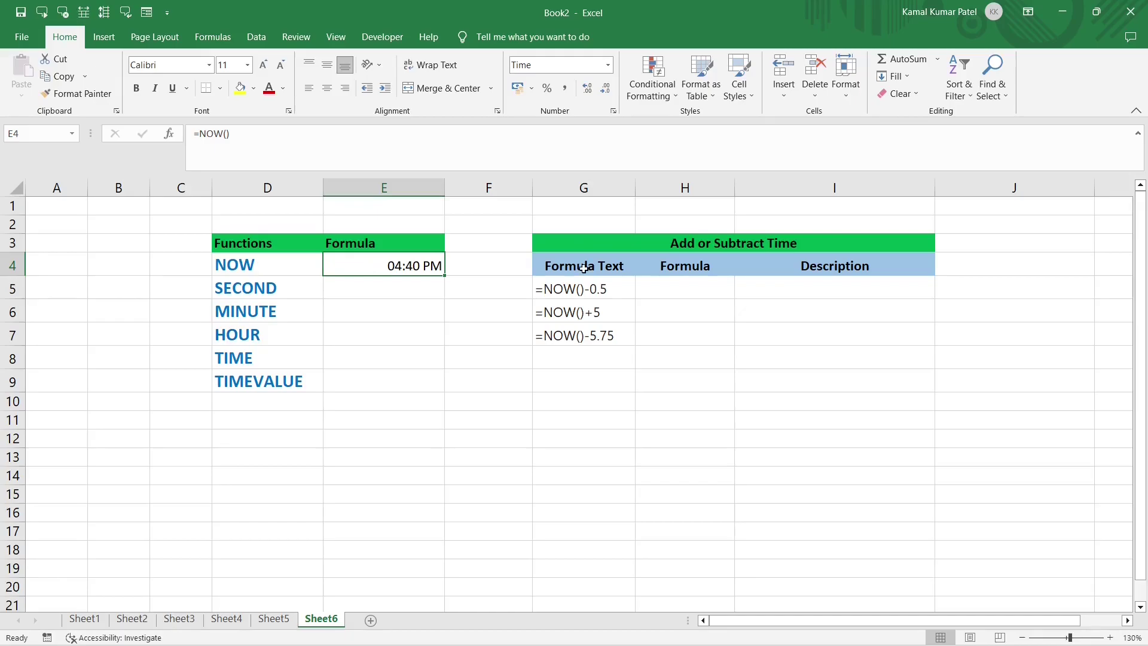
pyautogui.hotkey('ctrl', '1')
# Apply the custom dd-mmmm-yyyy hh:mm format to E4 and widen column E
pyautogui.click(376, 291)
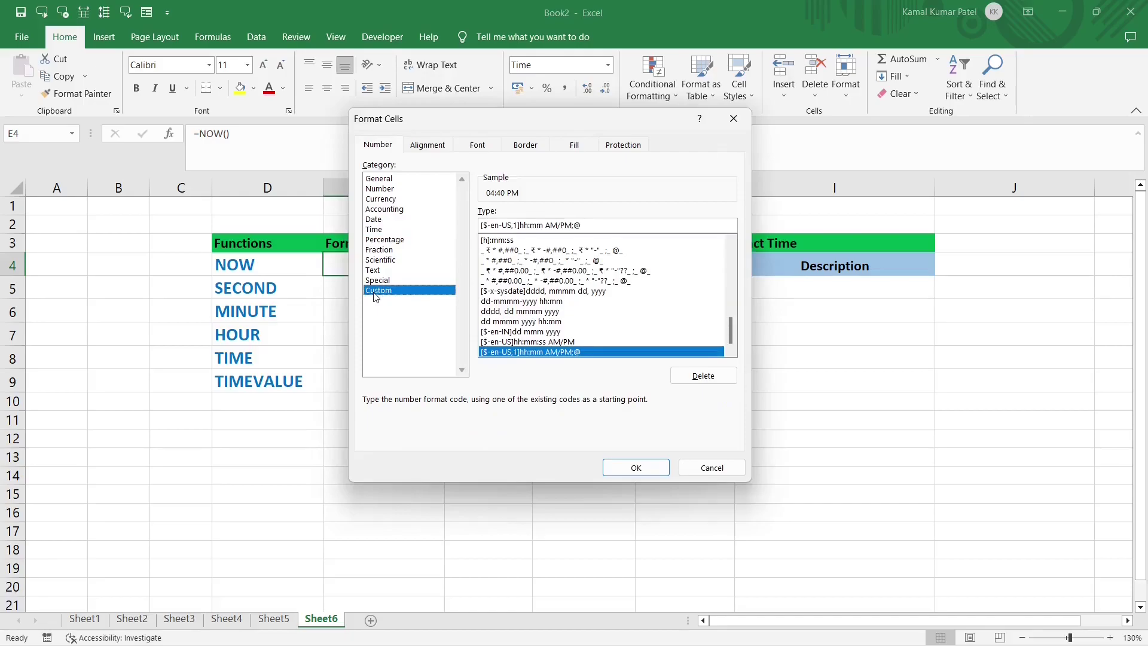
pyautogui.click(555, 303)
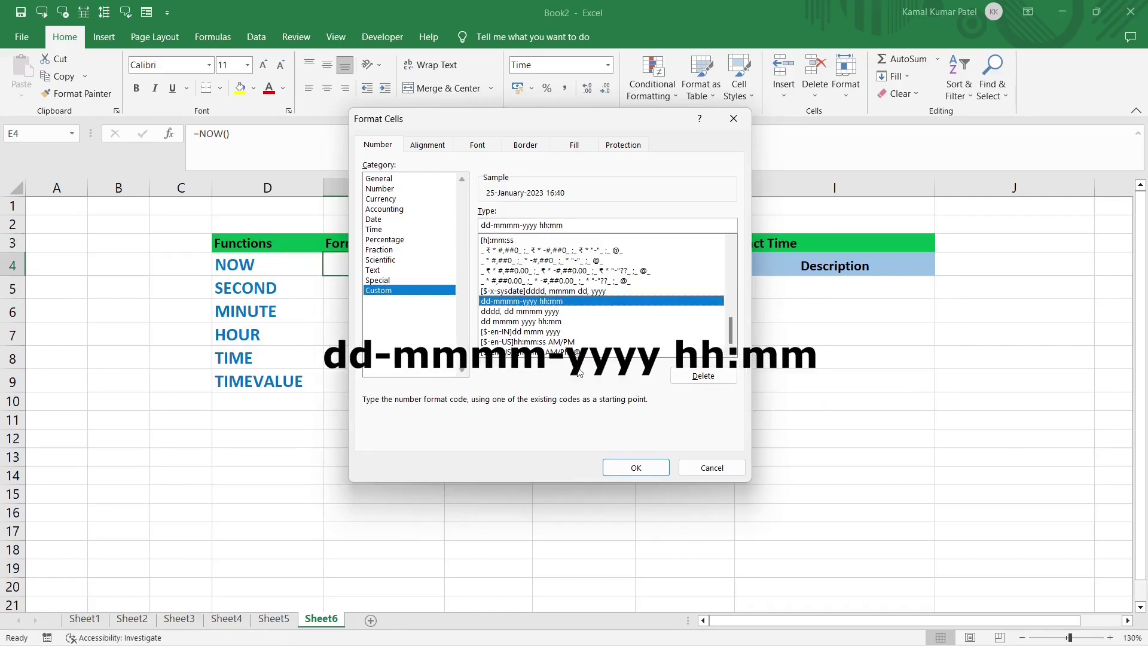
pyautogui.click(643, 469)
pyautogui.moveTo(445, 188); pyautogui.dragTo(505, 188)
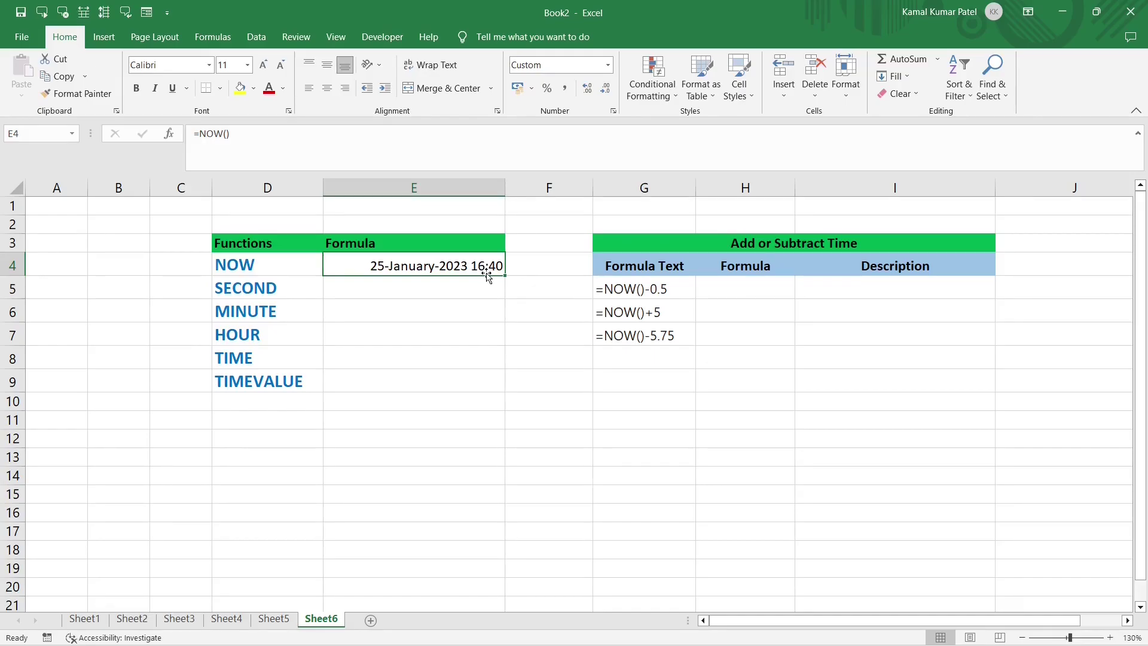
# Append :ss AM/PM to E4's custom format to show seconds and AM/PM
pyautogui.hotkey('ctrl', '1')
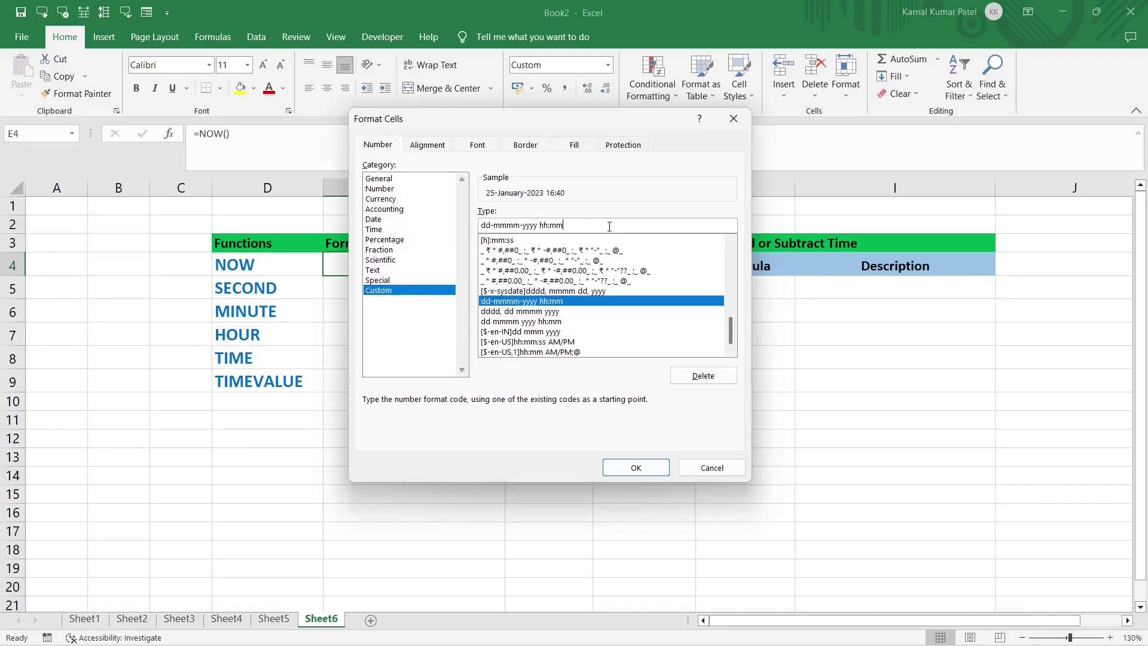
pyautogui.click(609, 226)
pyautogui.write(':ss A')
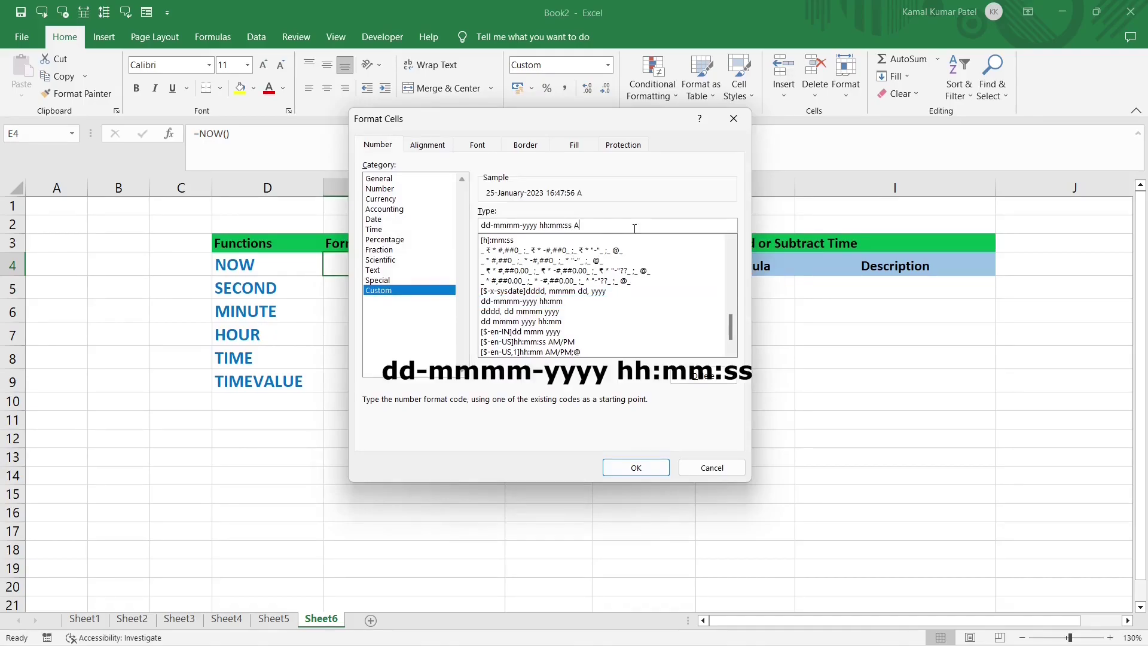
pyautogui.write('M/PM')
pyautogui.click(633, 470)
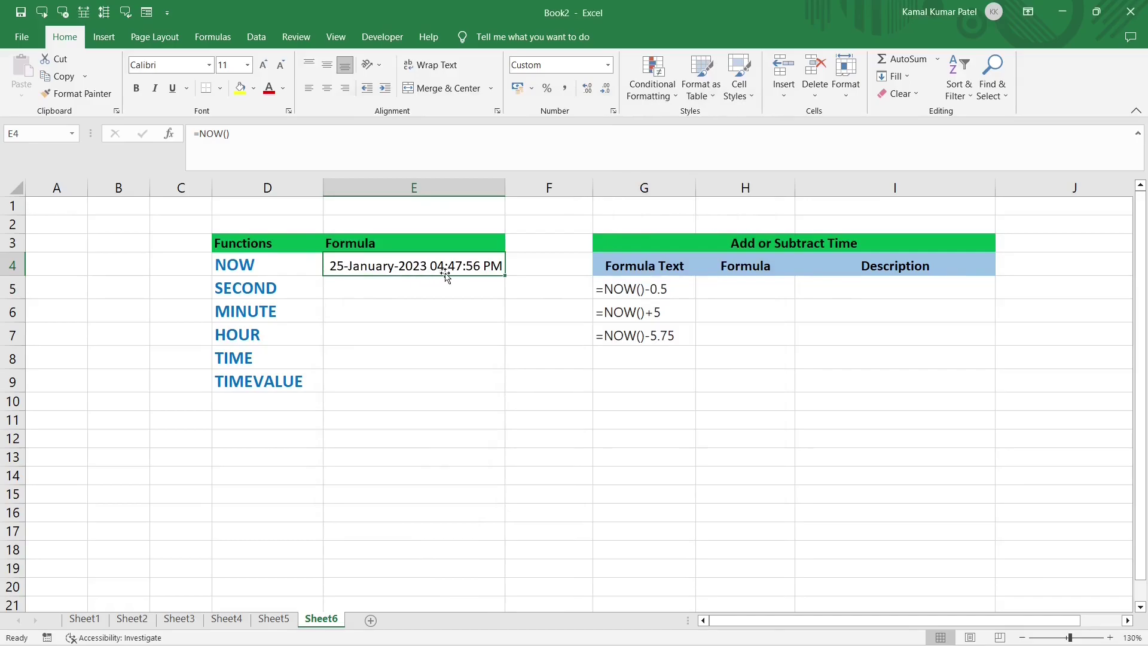
# Recommit E4's NOW formula so it refreshes to 04:49:27 PM
pyautogui.doubleClick(486, 267)
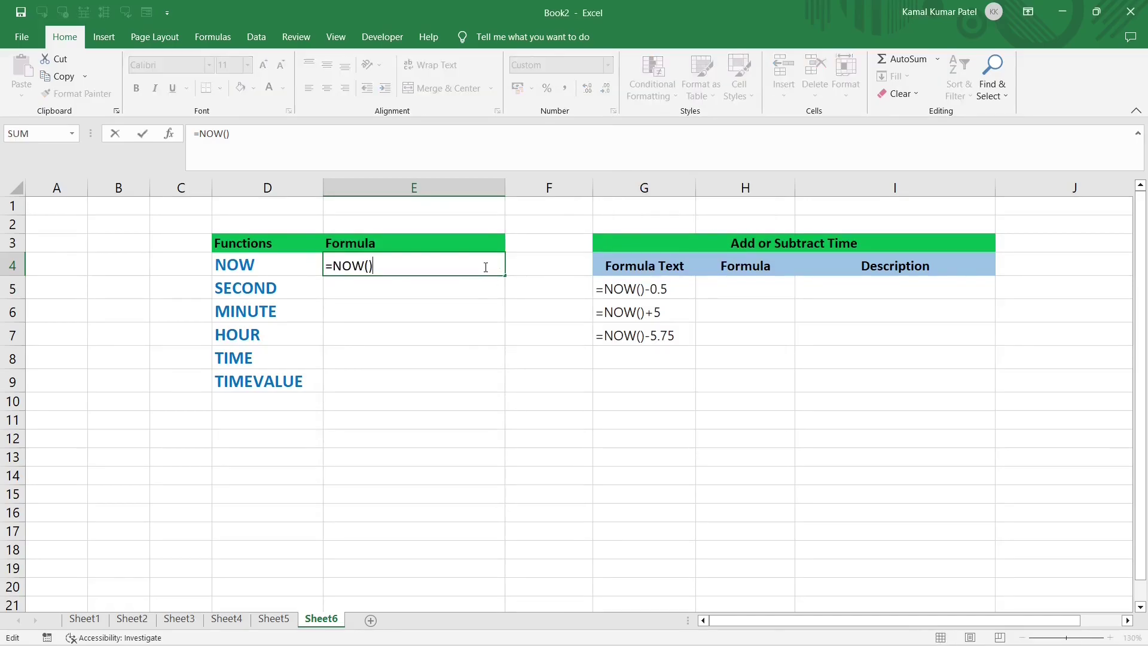
pyautogui.press('Return')
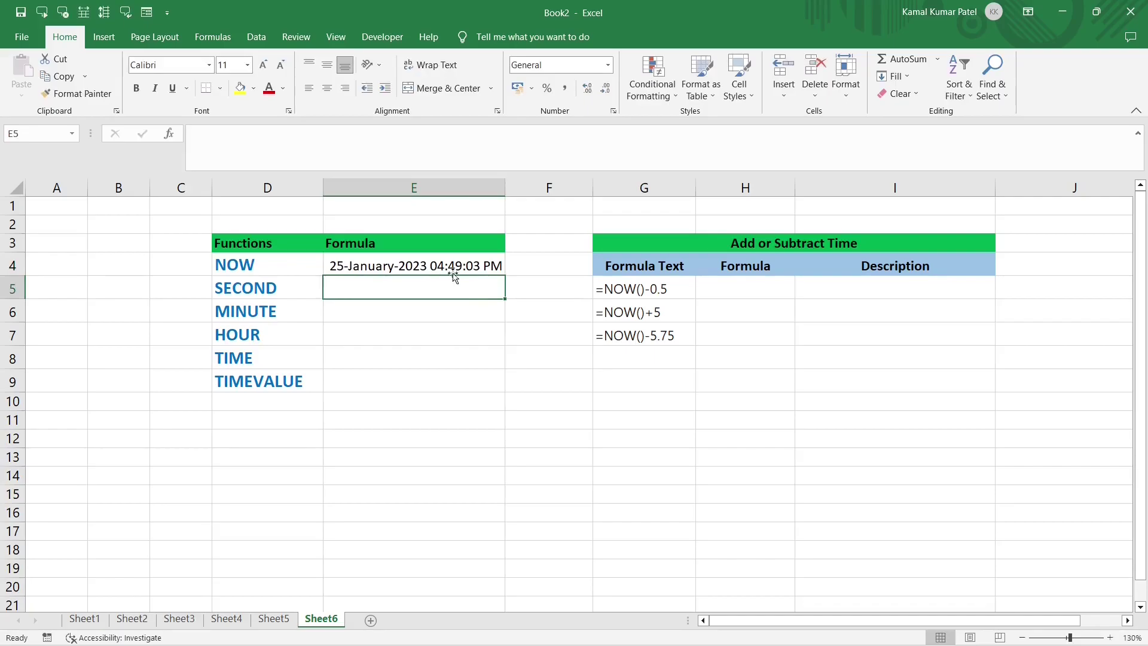
pyautogui.moveTo(1099, 635)
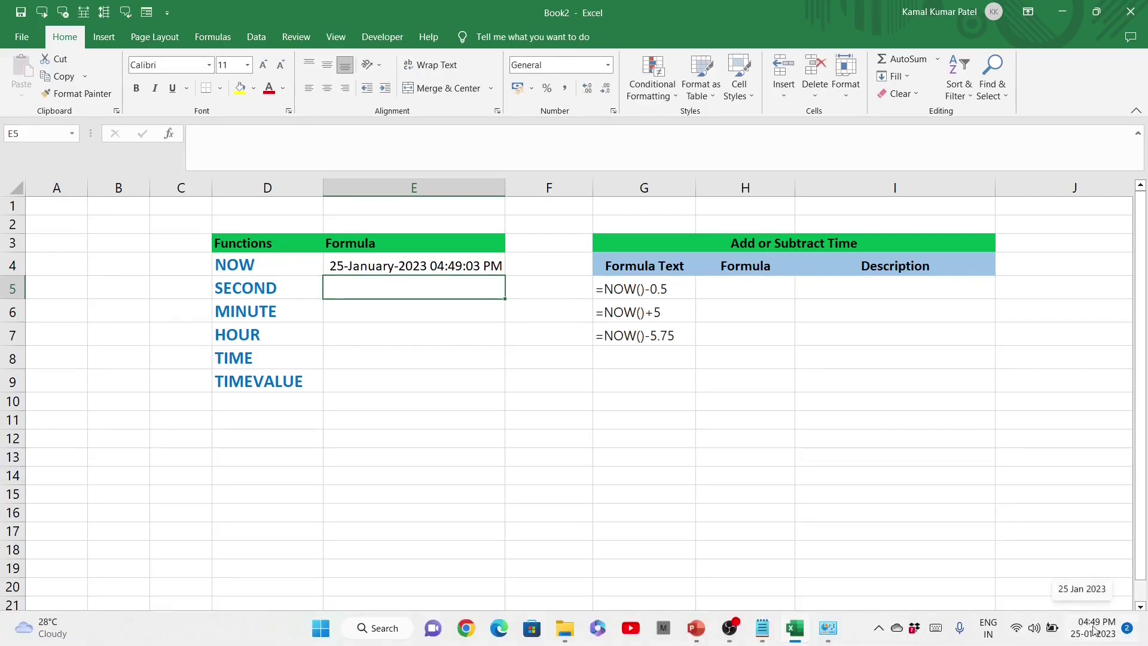
pyautogui.write('=')
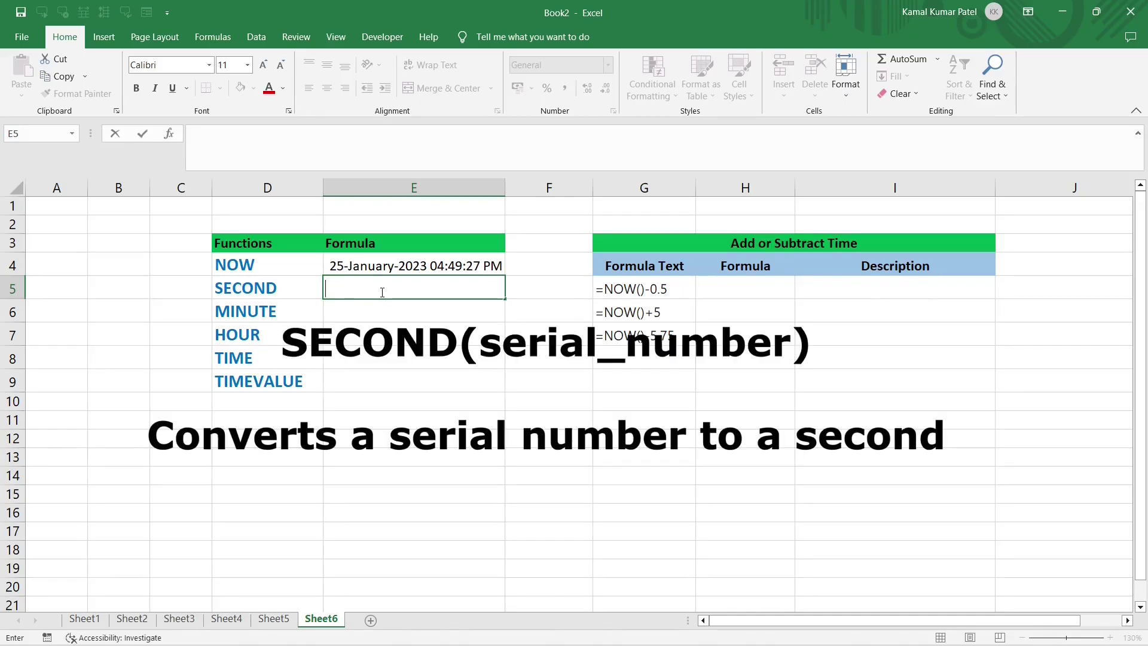
# Set E4 to General format so it shows the serial number 44951.70357
pyautogui.write('=sec')
pyautogui.press('Tab')
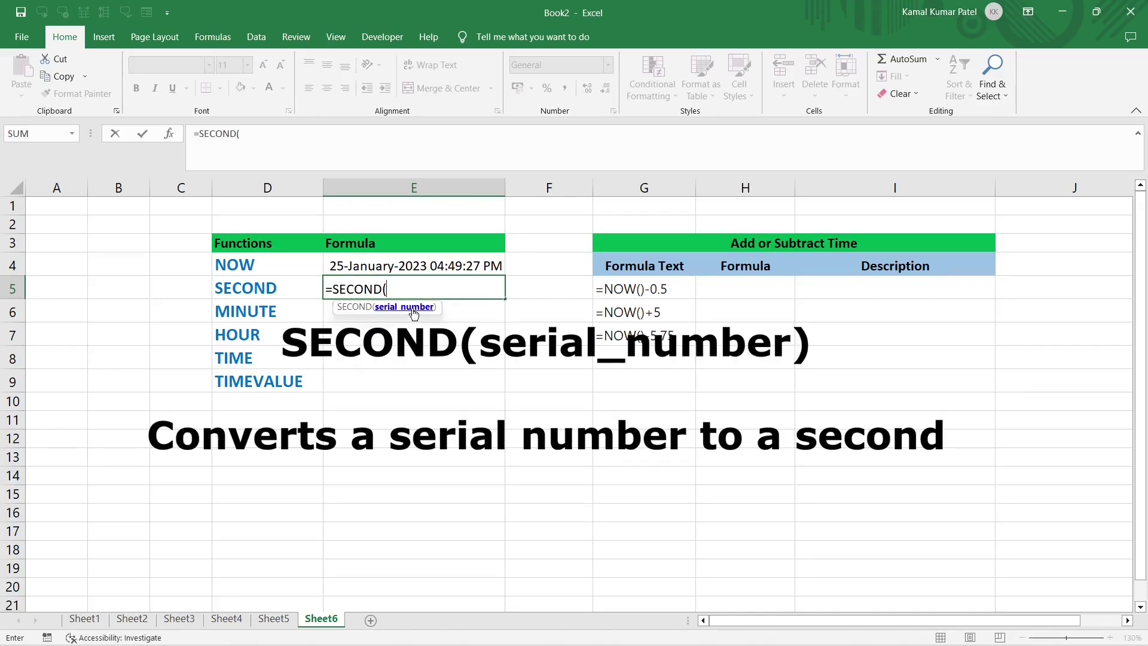
pyautogui.press('Escape')
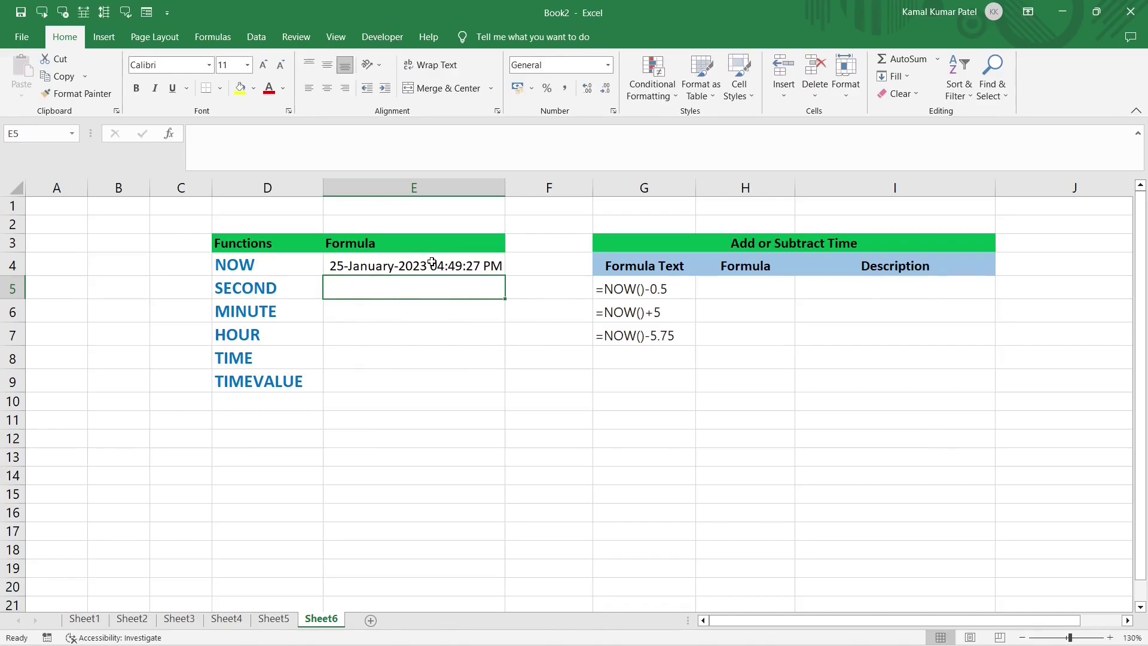
pyautogui.click(431, 262)
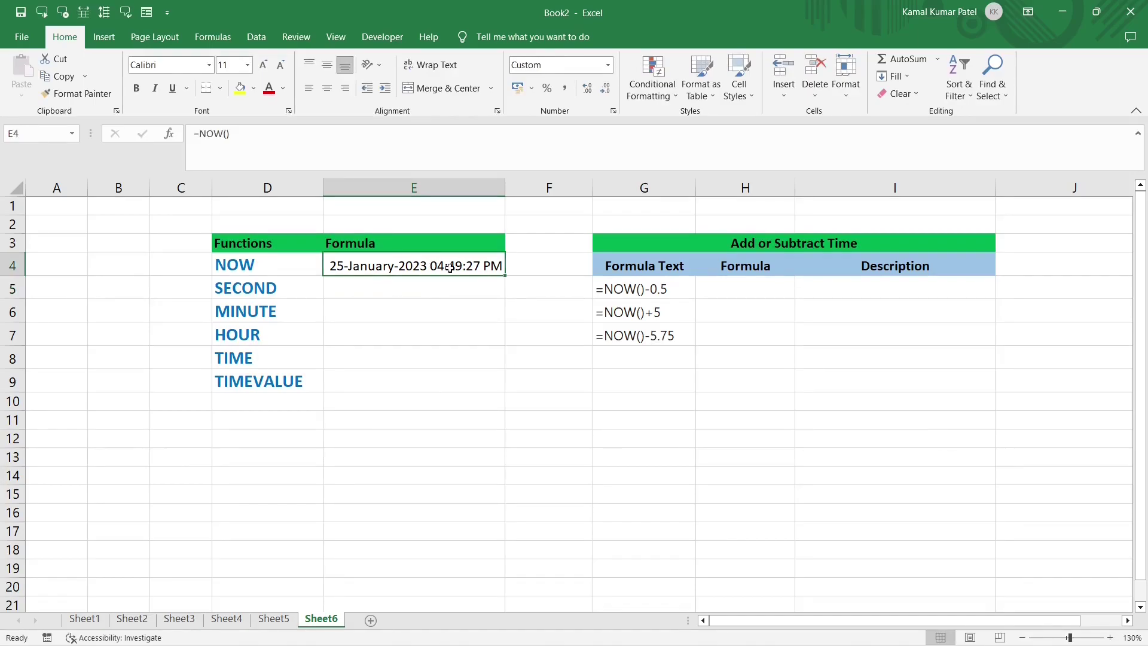
pyautogui.click(607, 66)
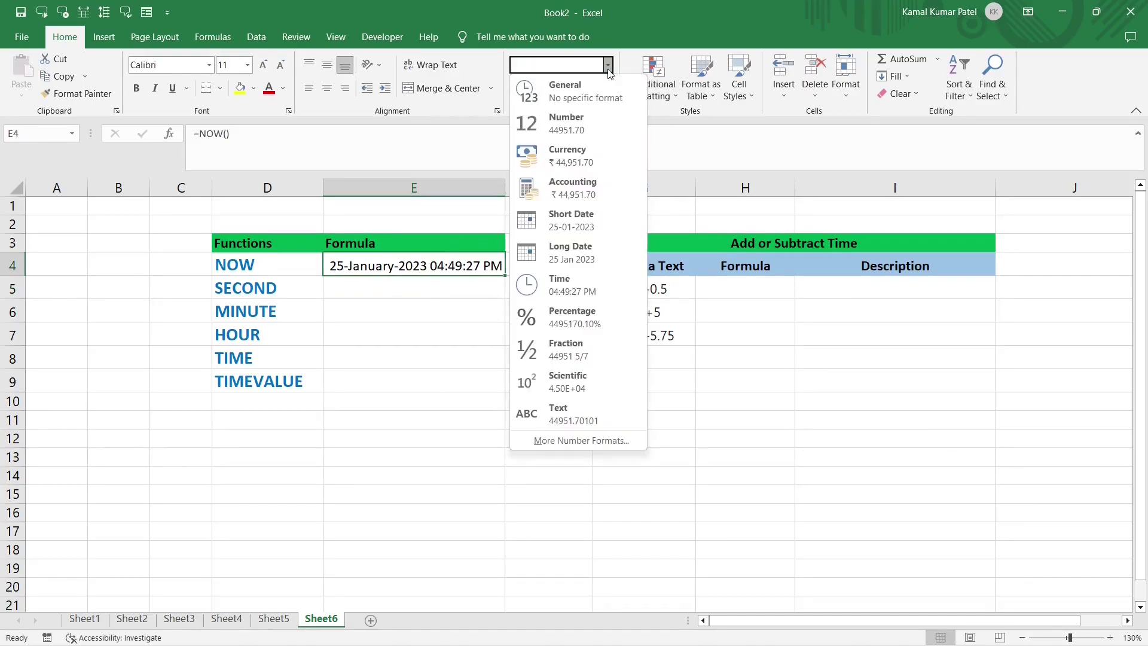
pyautogui.click(573, 91)
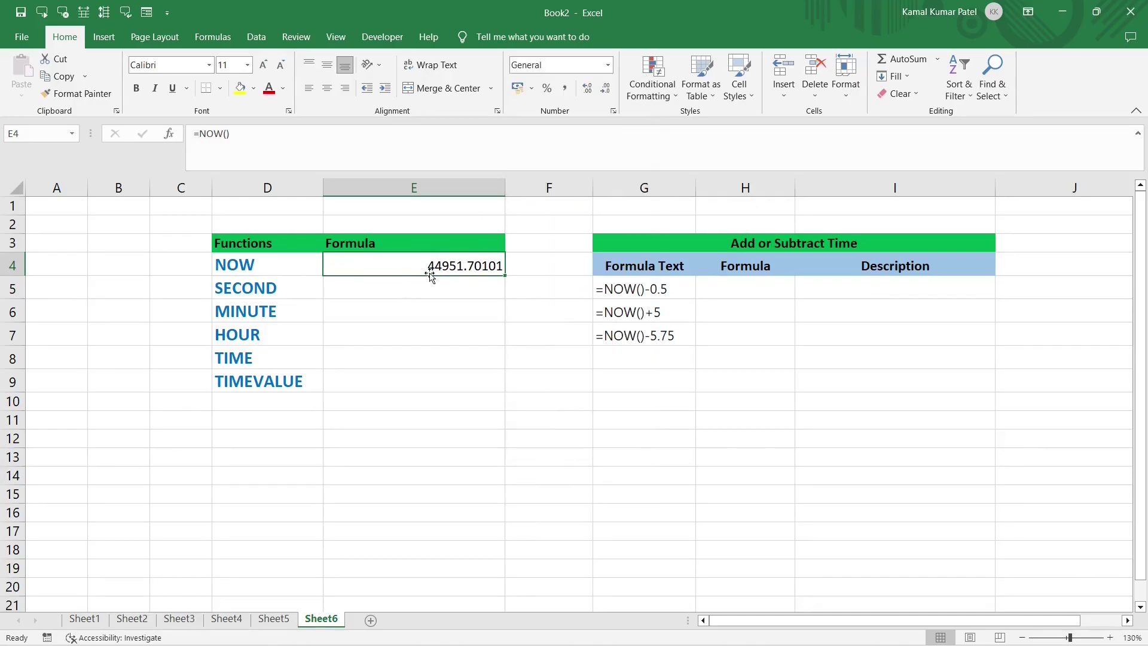
# Enter =SECOND(E4) in E5 to extract the seconds
pyautogui.click(397, 289)
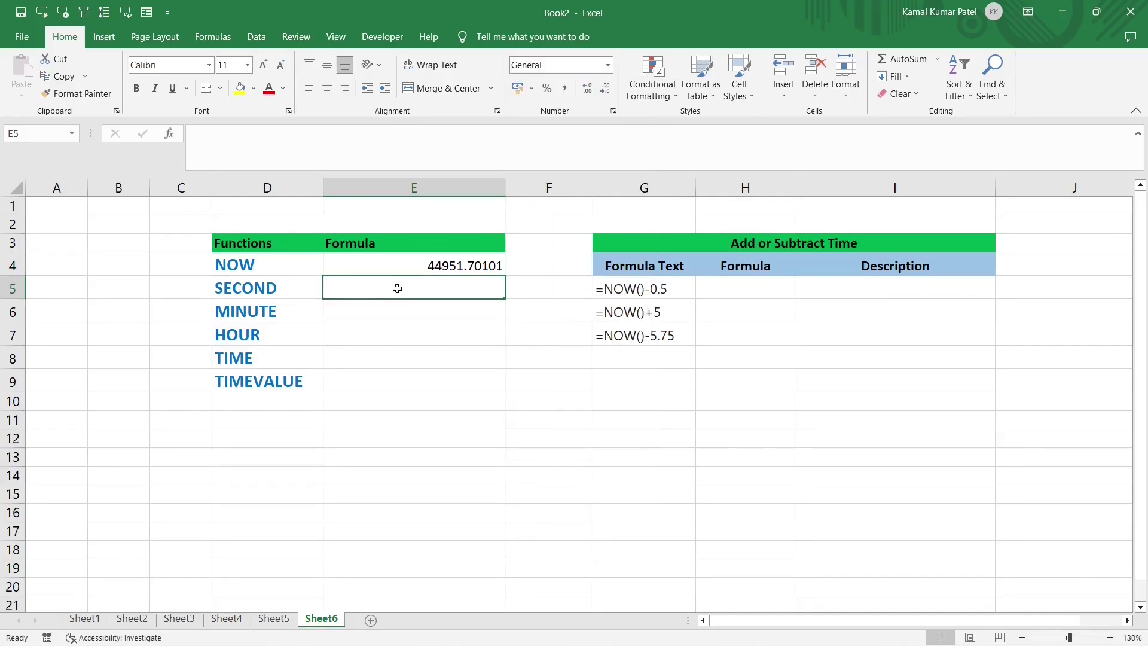
pyautogui.write('=SECOND(')
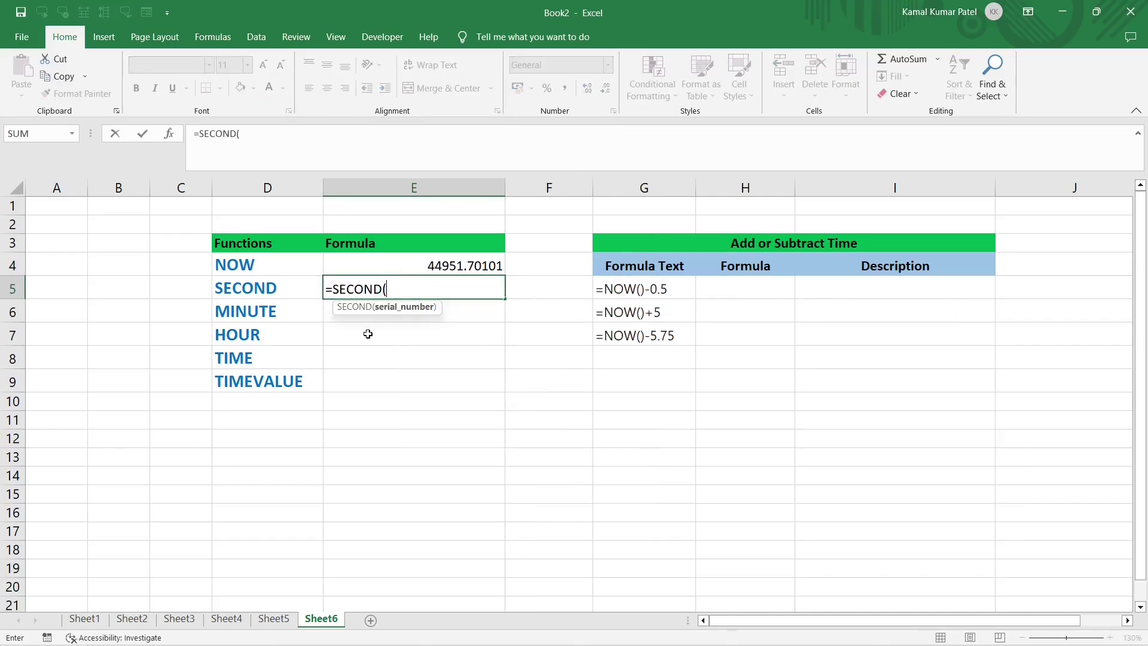
pyautogui.click(456, 267)
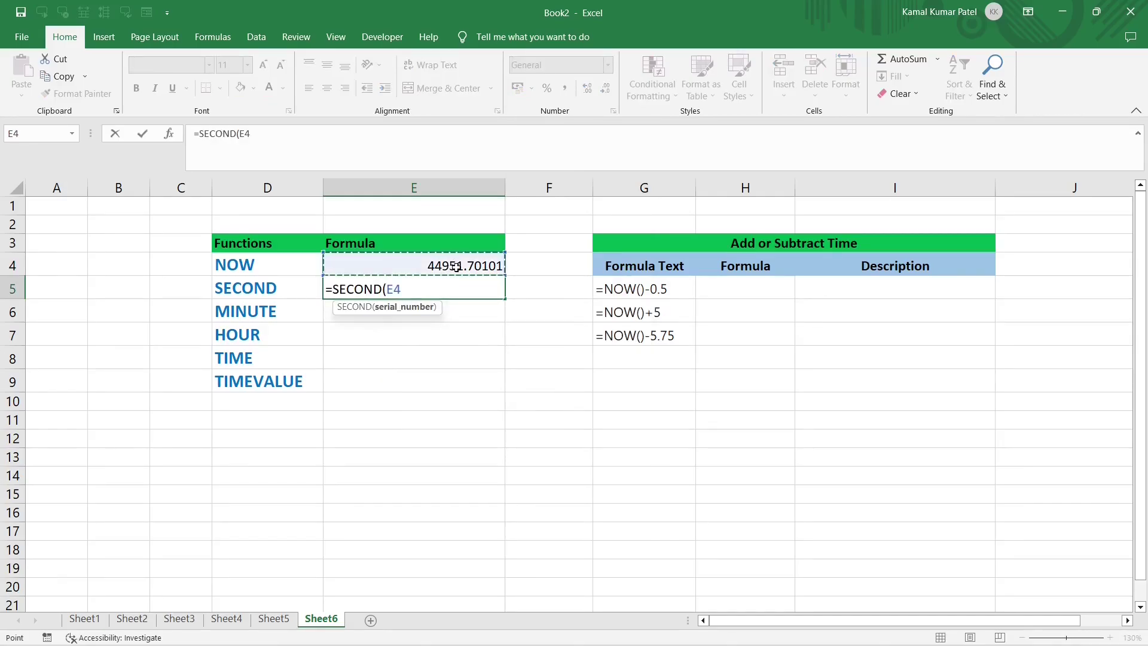
pyautogui.press('Return')
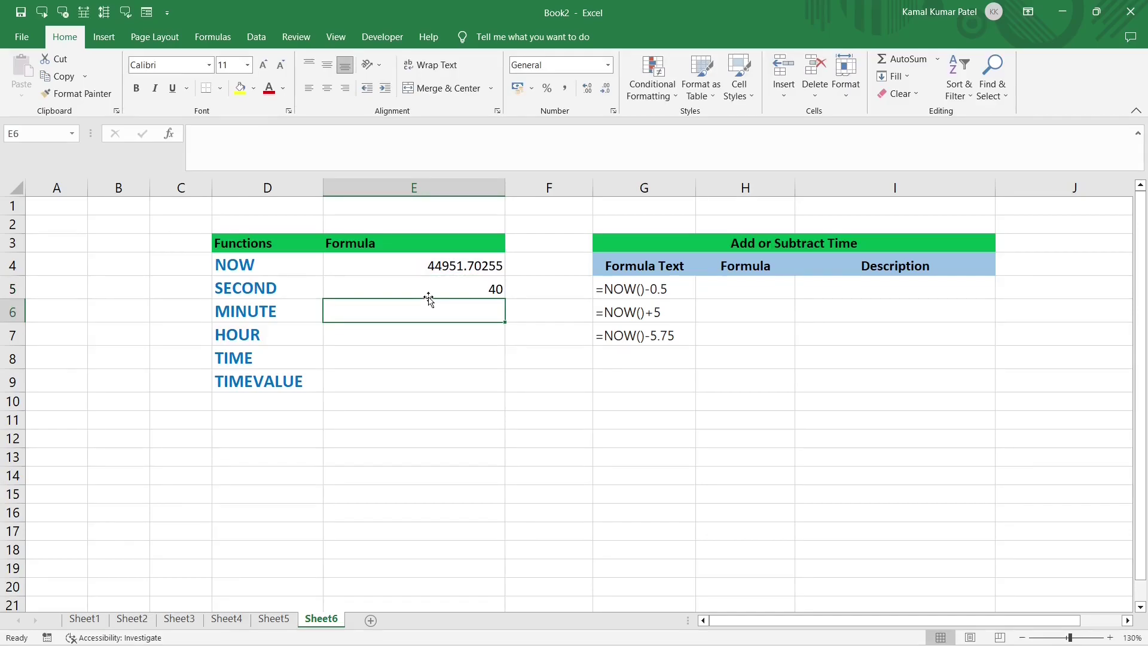
pyautogui.click(489, 267)
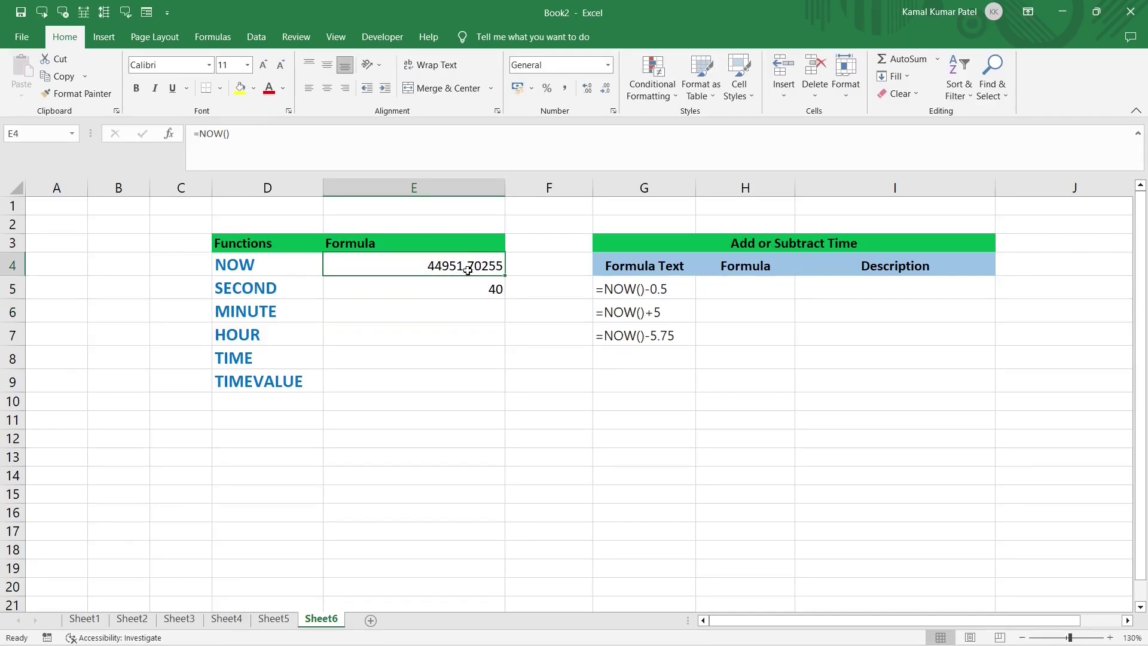
pyautogui.click(608, 65)
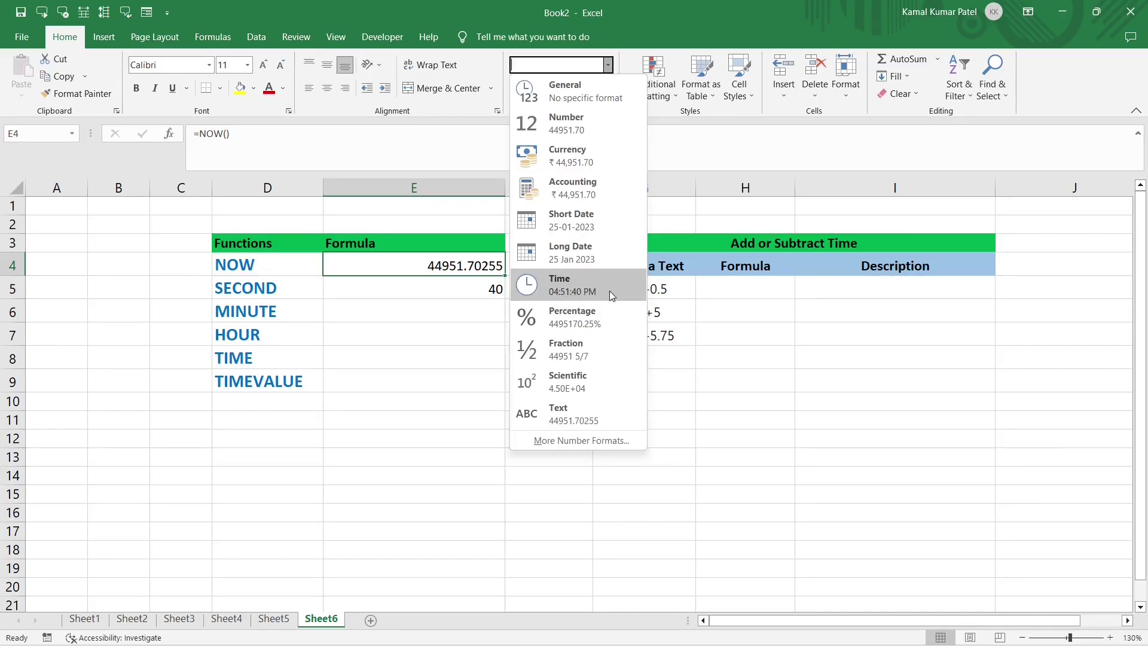
pyautogui.click(440, 312)
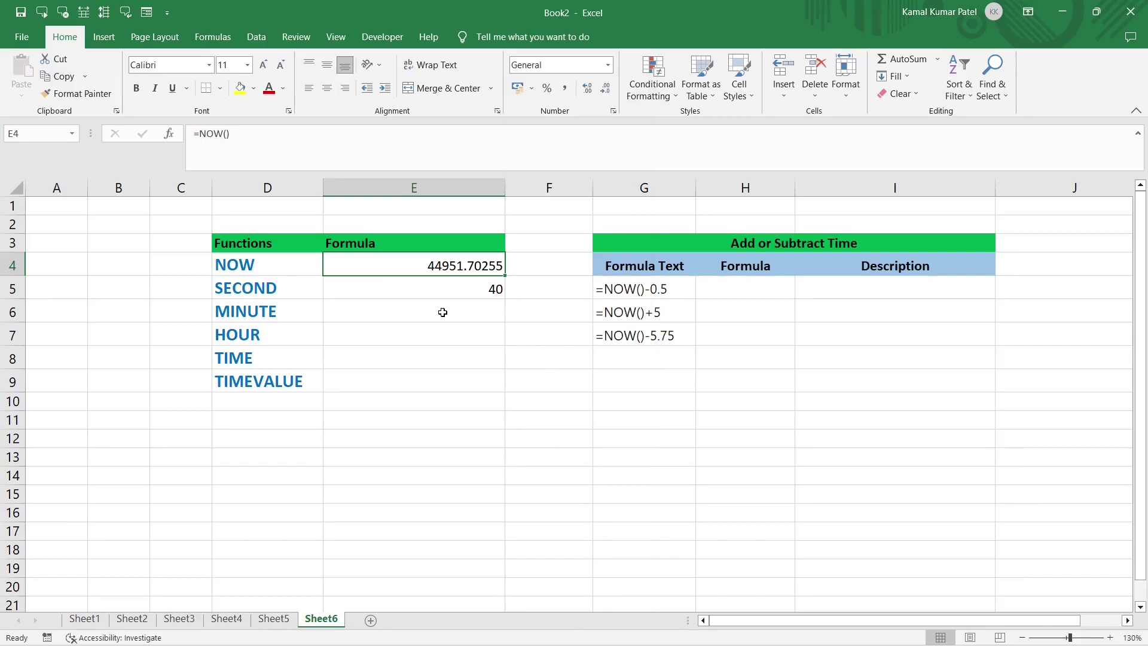
pyautogui.click(442, 312)
# Enter =MINUTE(E4) in E6 to extract the minutes
pyautogui.write('=minu')
pyautogui.press('Tab')
pyautogui.click(456, 266)
pyautogui.press('Return')
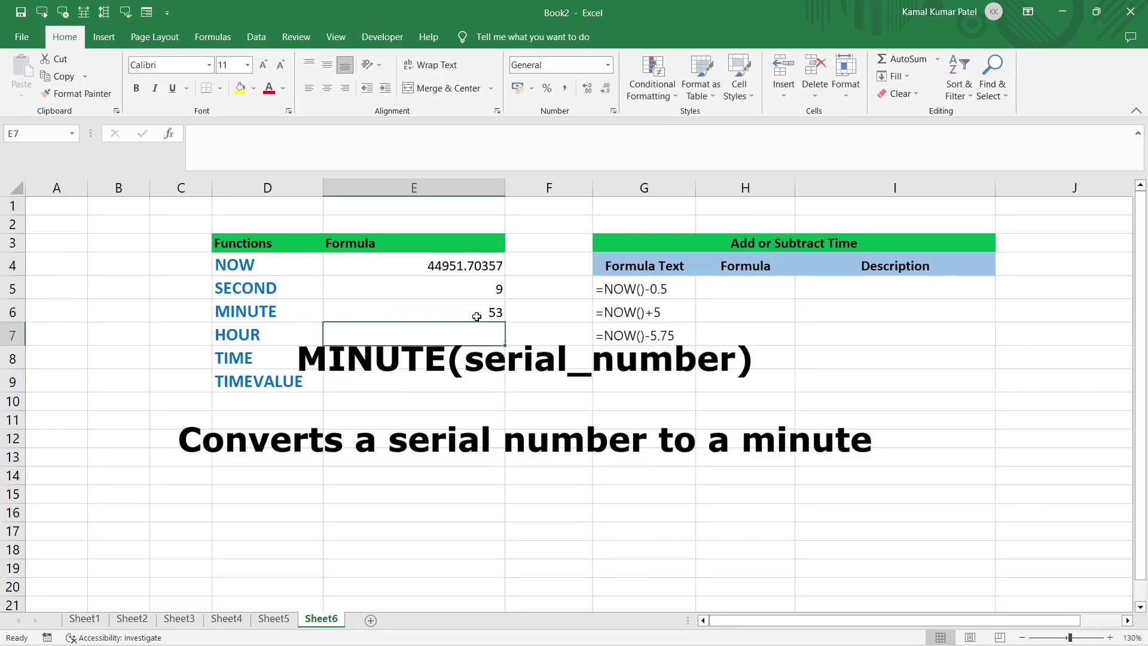
pyautogui.click(484, 265)
pyautogui.click(607, 65)
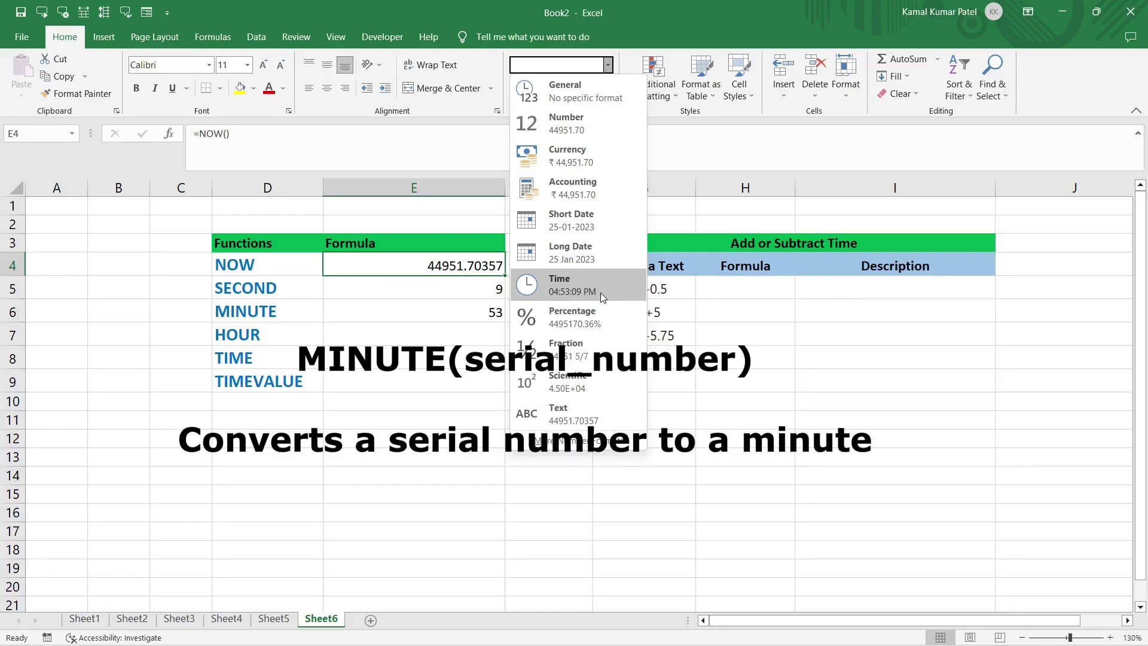
pyautogui.press('Escape')
# Enter =HOUR(E4) in E7, returning 16
pyautogui.click(397, 334)
pyautogui.write('=hour')
pyautogui.press('Tab')
pyautogui.click(459, 264)
pyautogui.press('Return')
pyautogui.click(485, 338)
pyautogui.click(490, 265)
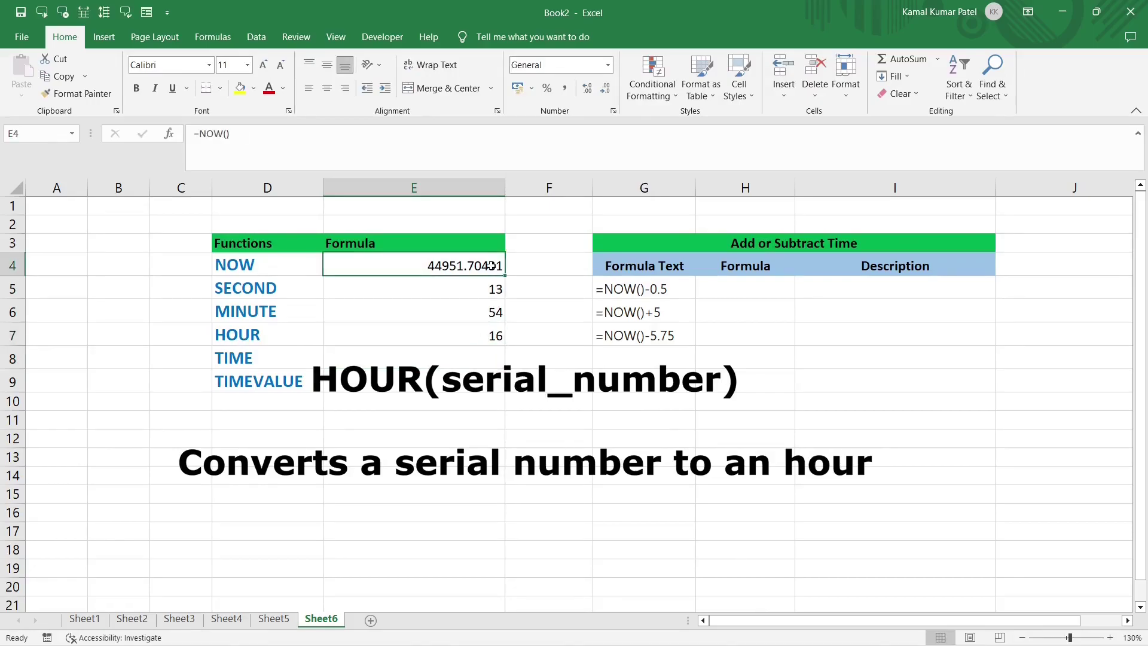
pyautogui.click(607, 65)
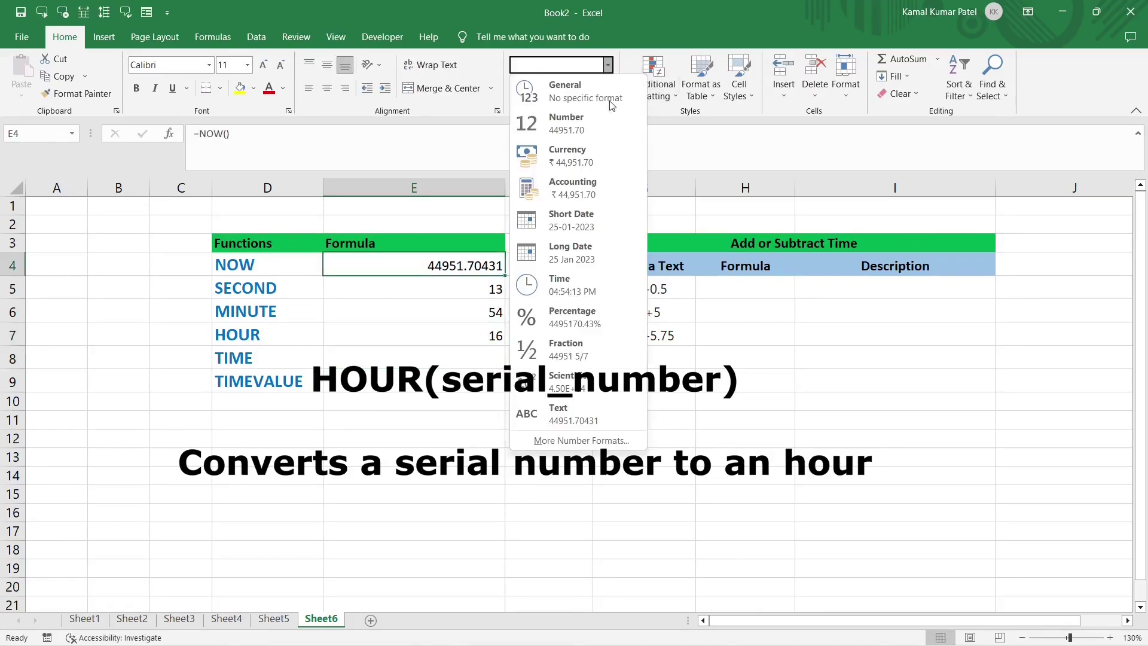
pyautogui.click(475, 336)
pyautogui.click(369, 359)
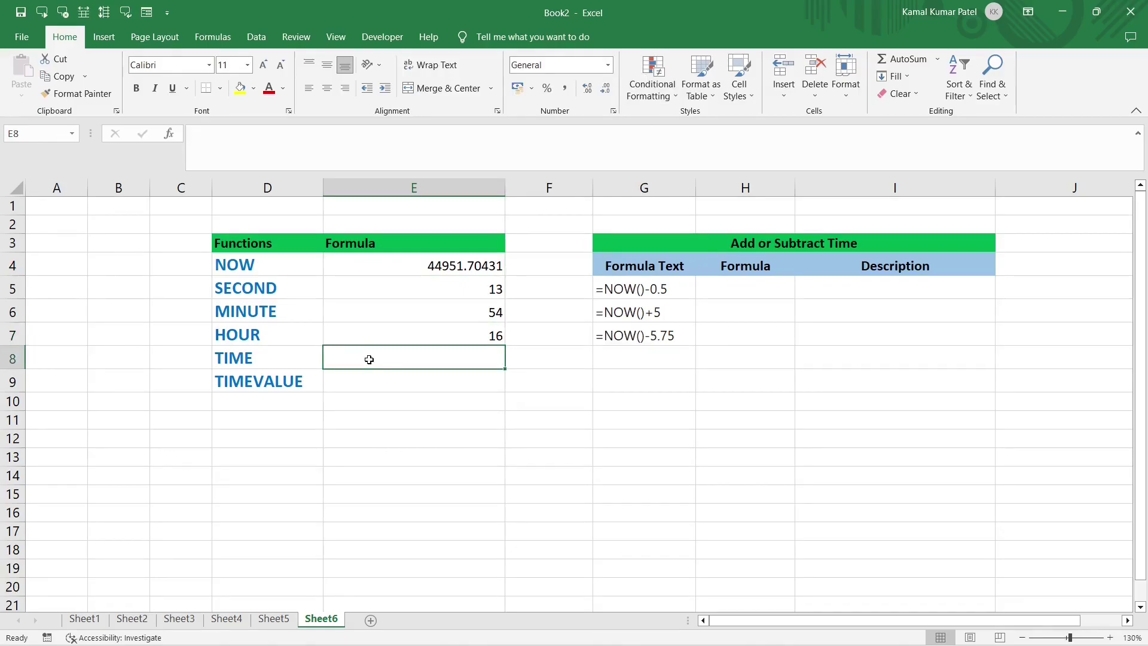
pyautogui.write('=TIME(')
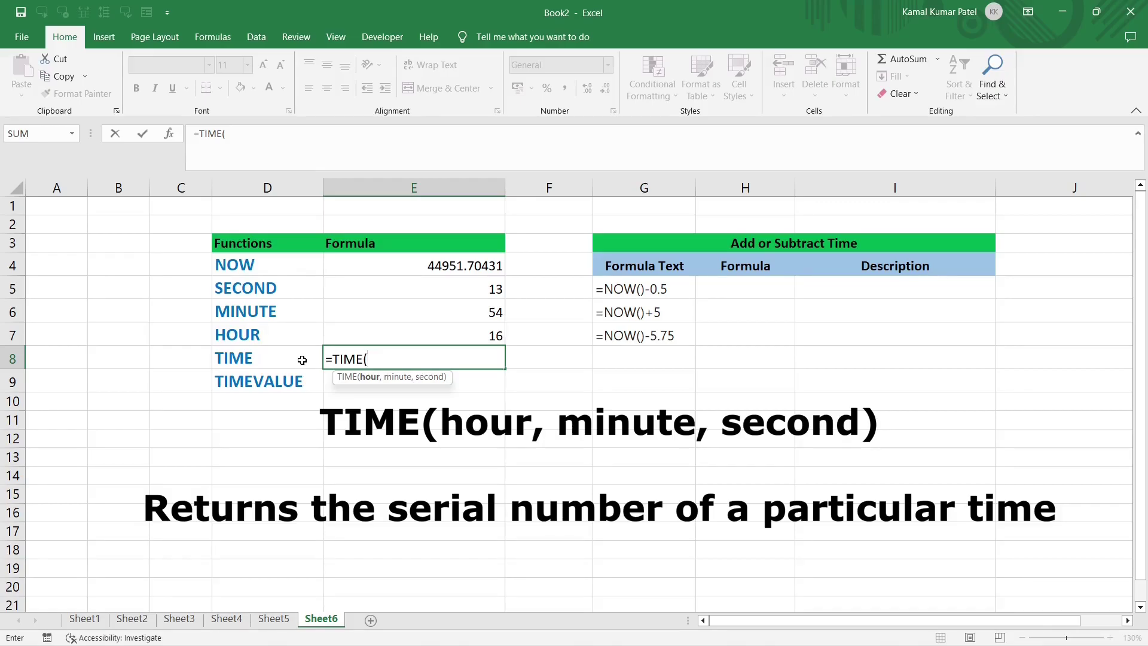
# Complete =TIME(E7,E6,E5) in E8 from the hour, minute and second cells
pyautogui.click(419, 331)
pyautogui.write(',')
pyautogui.click(447, 311)
pyautogui.write(',')
pyautogui.click(459, 290)
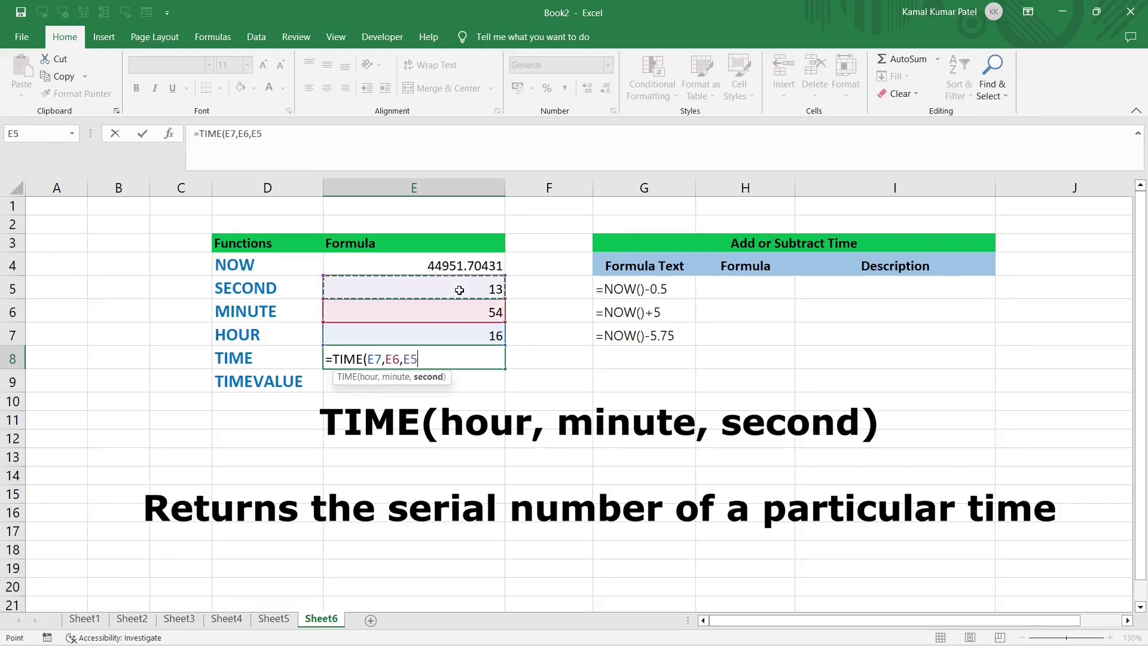
pyautogui.write(')')
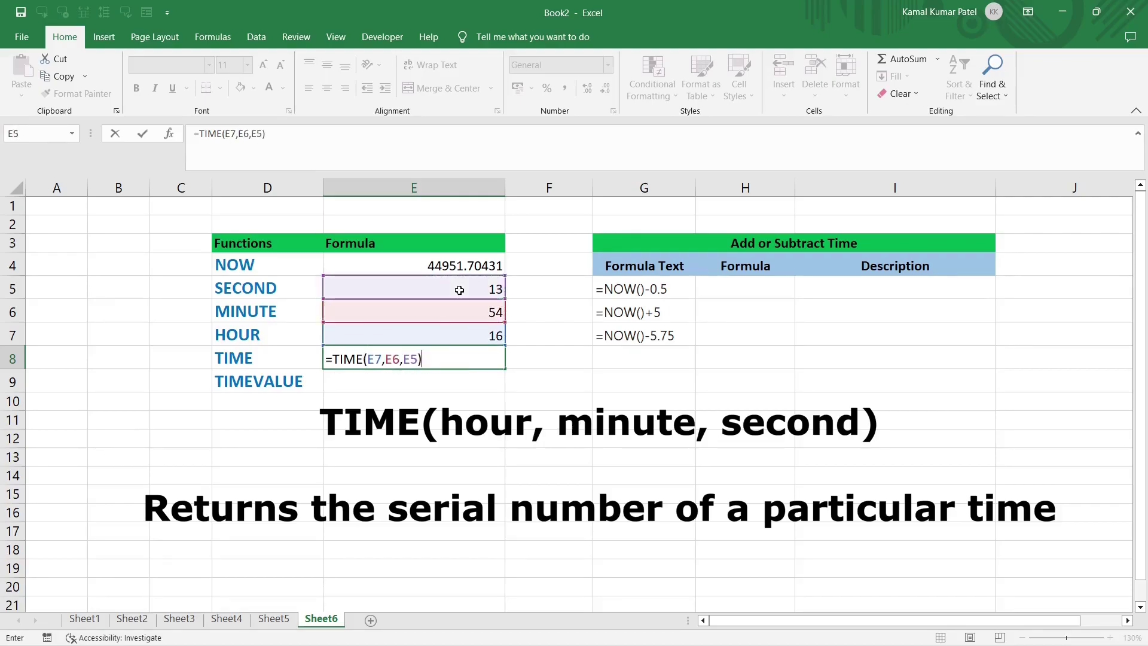
pyautogui.press('Return')
# Apply the Time number format to E8 so it shows 04:55:23 PM
pyautogui.click(485, 361)
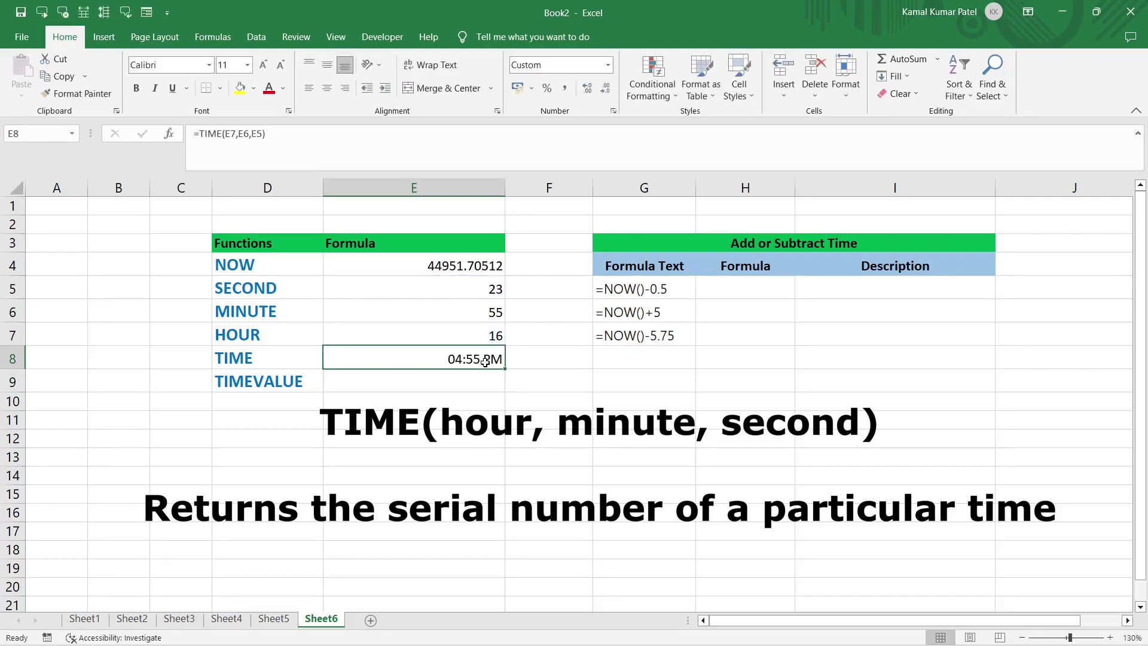
pyautogui.click(607, 64)
pyautogui.click(561, 280)
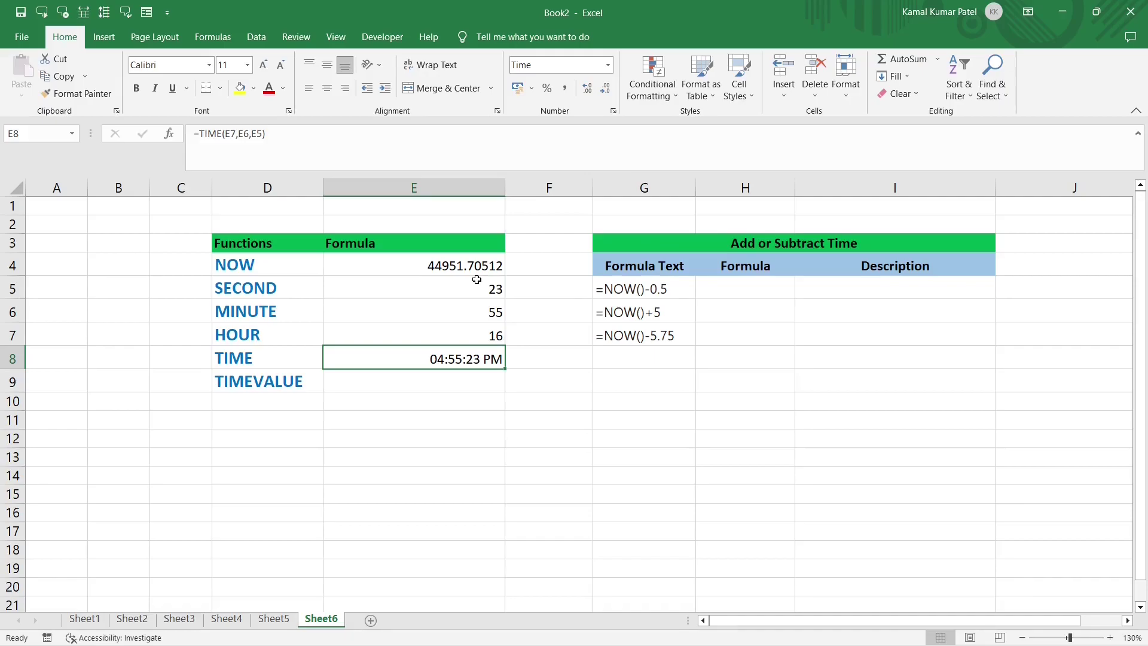
pyautogui.click(461, 380)
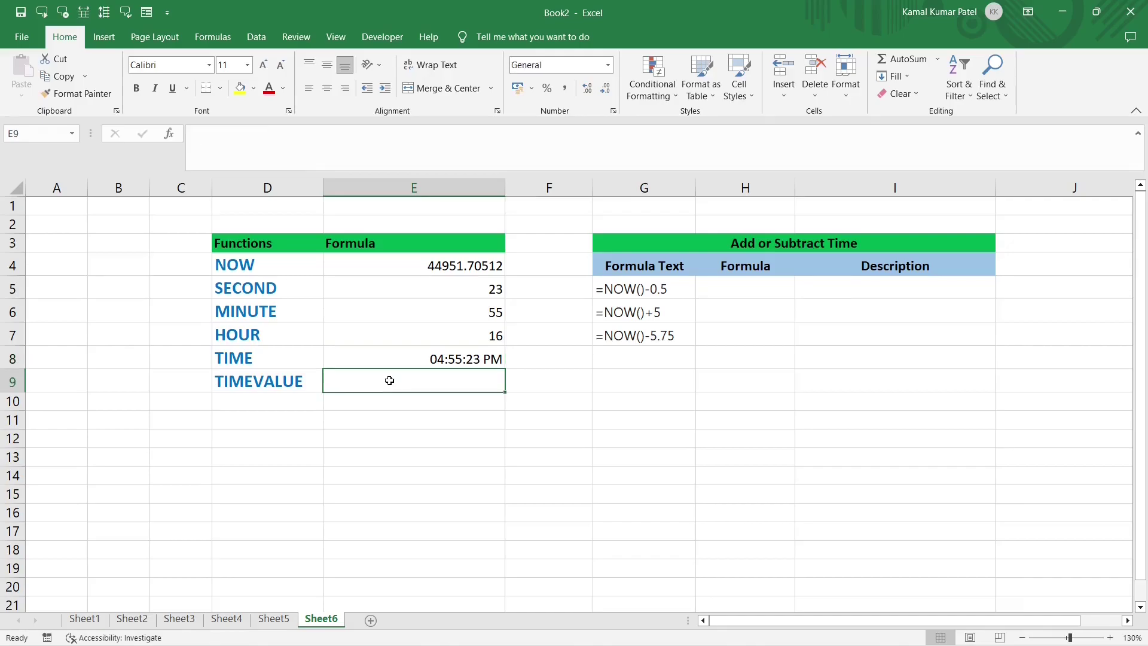
# Abandon the TIMEVALUE entry and clear the TIME formula from E8
pyautogui.write('=tim')
pyautogui.press('Tab')
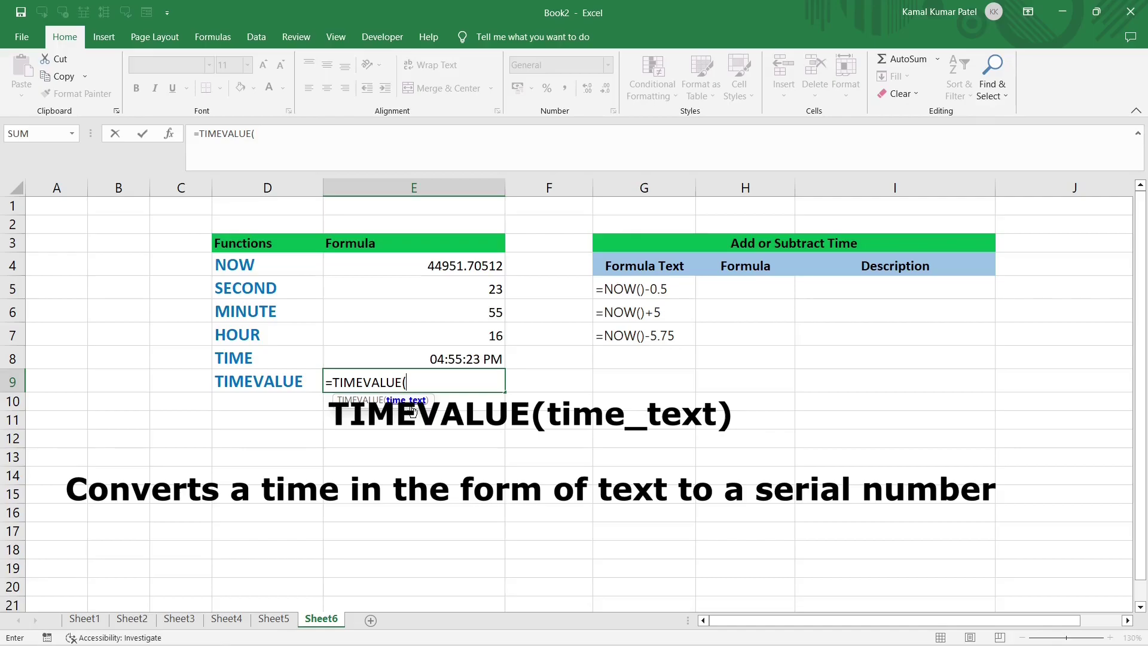
pyautogui.press('Escape')
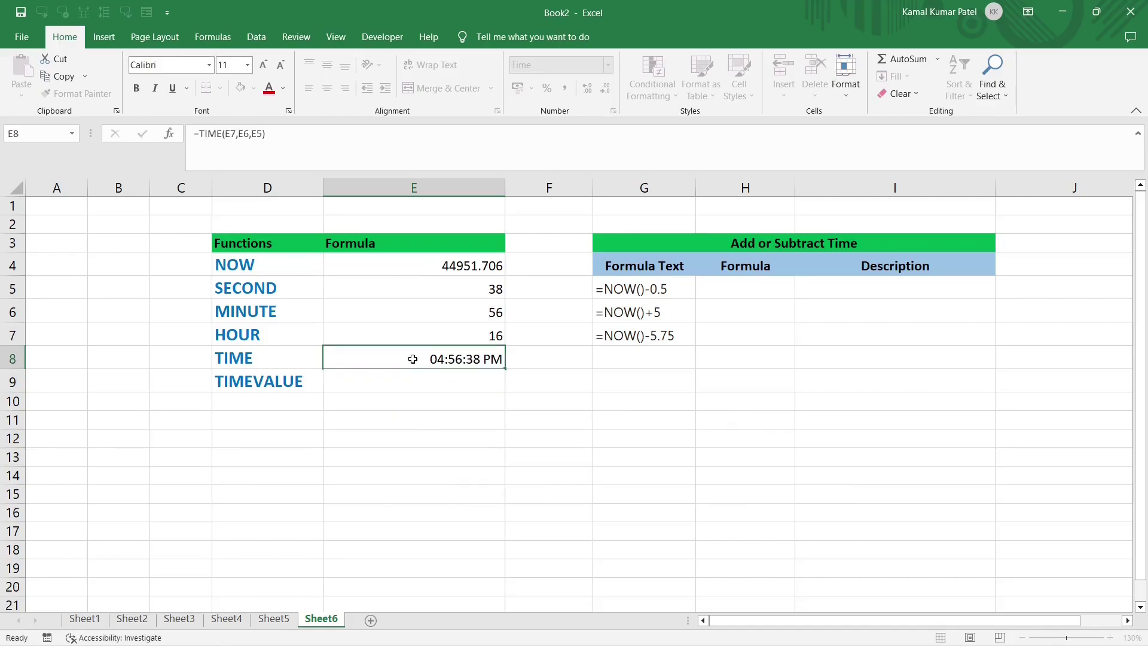
pyautogui.doubleClick(412, 359)
pyautogui.press('Escape')
pyautogui.press('Delete')
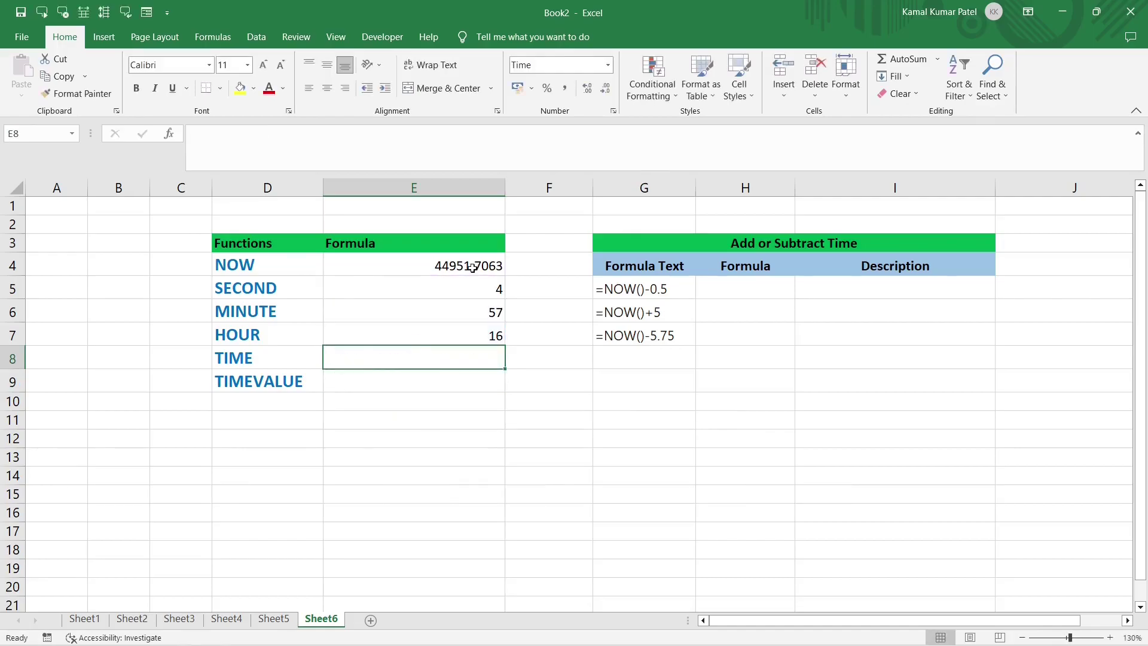
# Store 12:35:23 PM as text in E8 and start =TIMEVALUE(E8) in E9
pyautogui.click(608, 65)
pyautogui.click(584, 411)
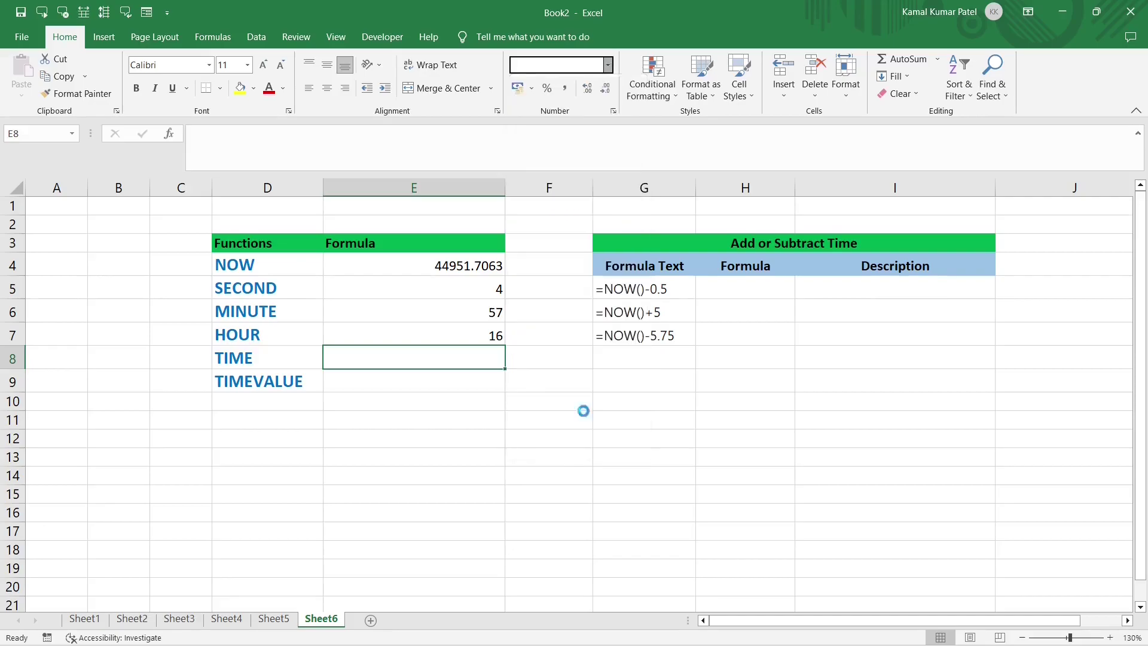
pyautogui.doubleClick(410, 361)
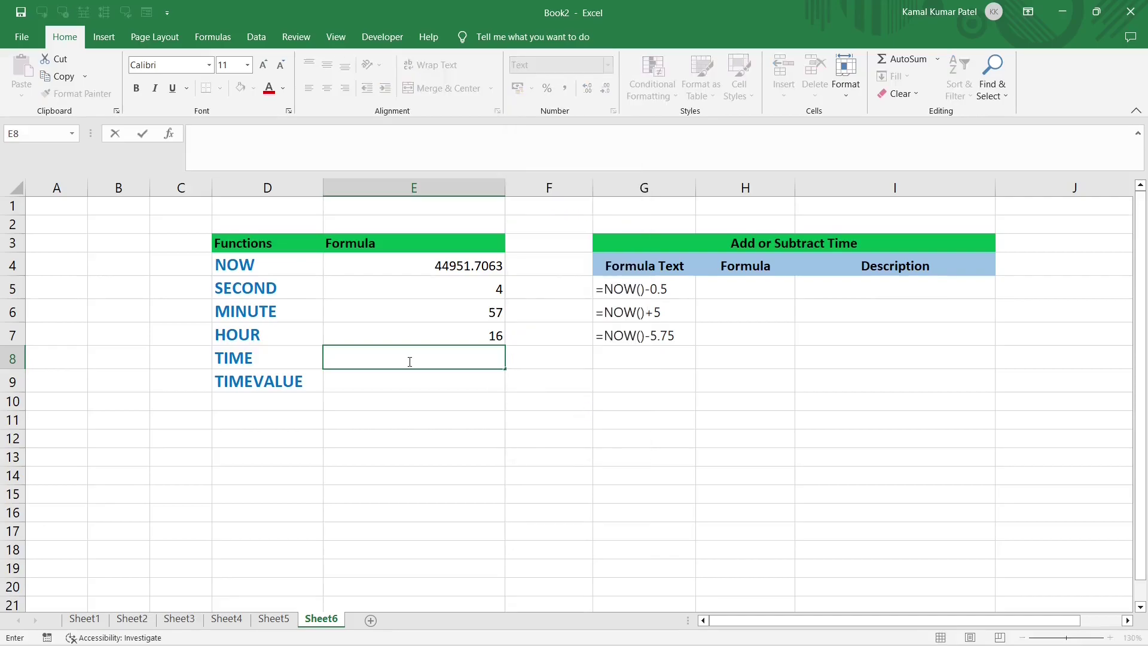
pyautogui.write('12:35:23 PM')
pyautogui.press('Return')
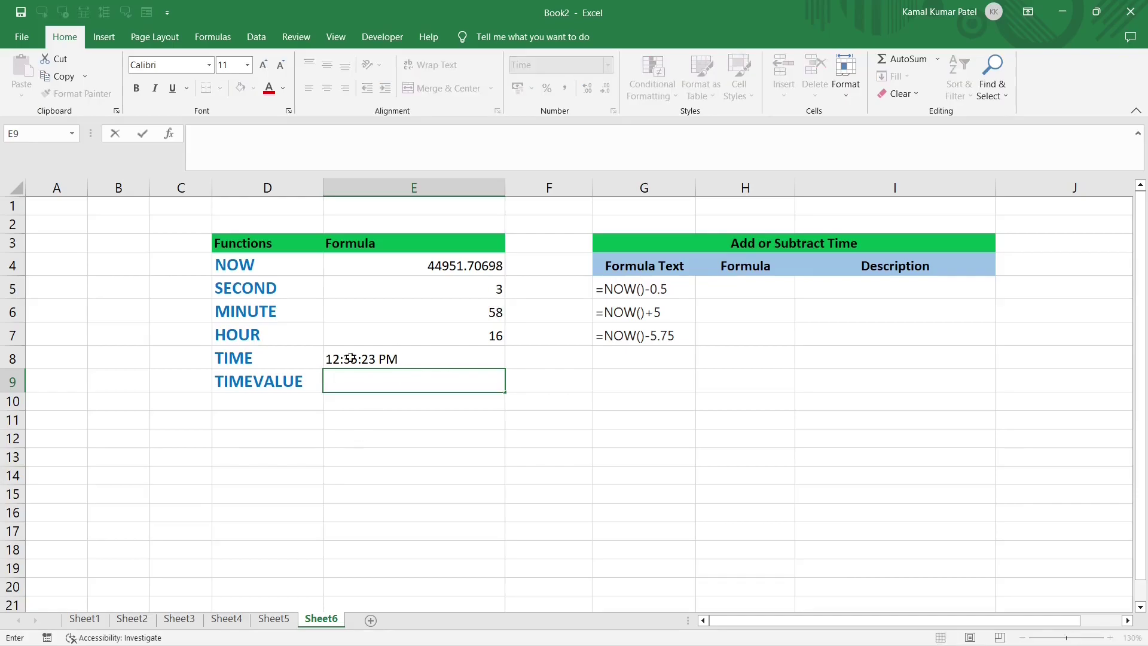
pyautogui.write('=TIMEVALUE(')
pyautogui.click(382, 359)
# Commit =TIMEVALUE(E8) in E9 so it shows 12:35:23 PM, and review the E8 and E9 formulas
pyautogui.press('Return')
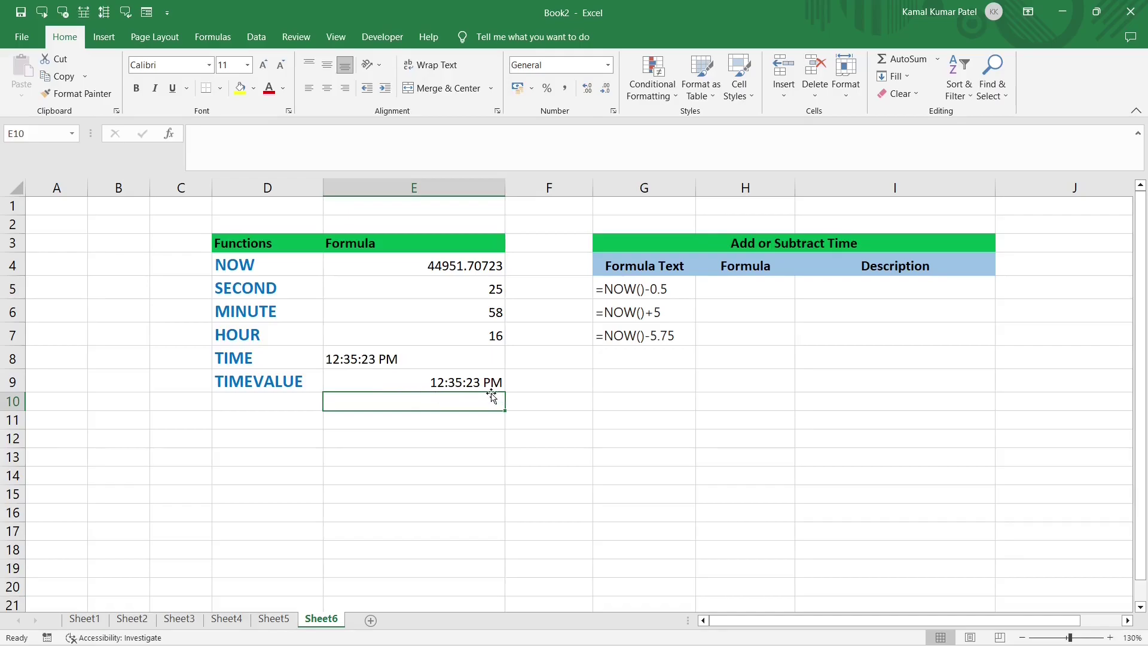
pyautogui.click(430, 382)
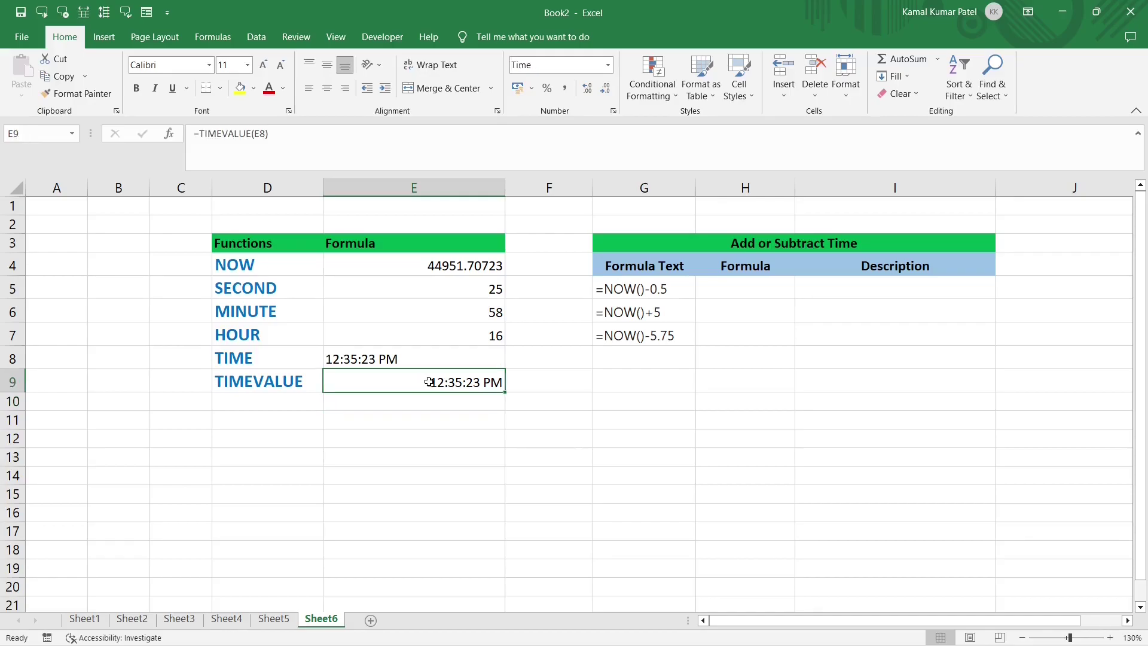
pyautogui.click(379, 357)
pyautogui.click(397, 401)
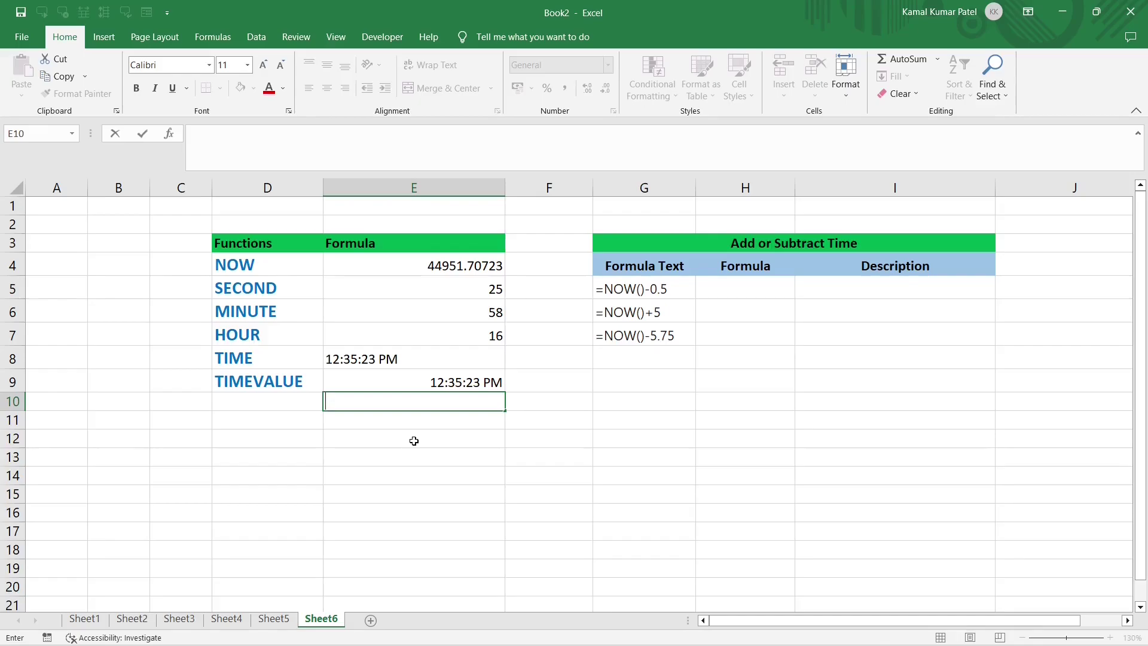
pyautogui.click(282, 399)
# Store 02 JAN 2023 12:30 PM as Text in E10 and fill the DATE TIME label yellow
pyautogui.press('Return')
pyautogui.click(459, 405)
pyautogui.click(609, 69)
pyautogui.click(541, 404)
pyautogui.doubleClick(461, 405)
pyautogui.write('02 JAN 2023 12:30 PM')
pyautogui.hotkey('ctrl', 'Return')
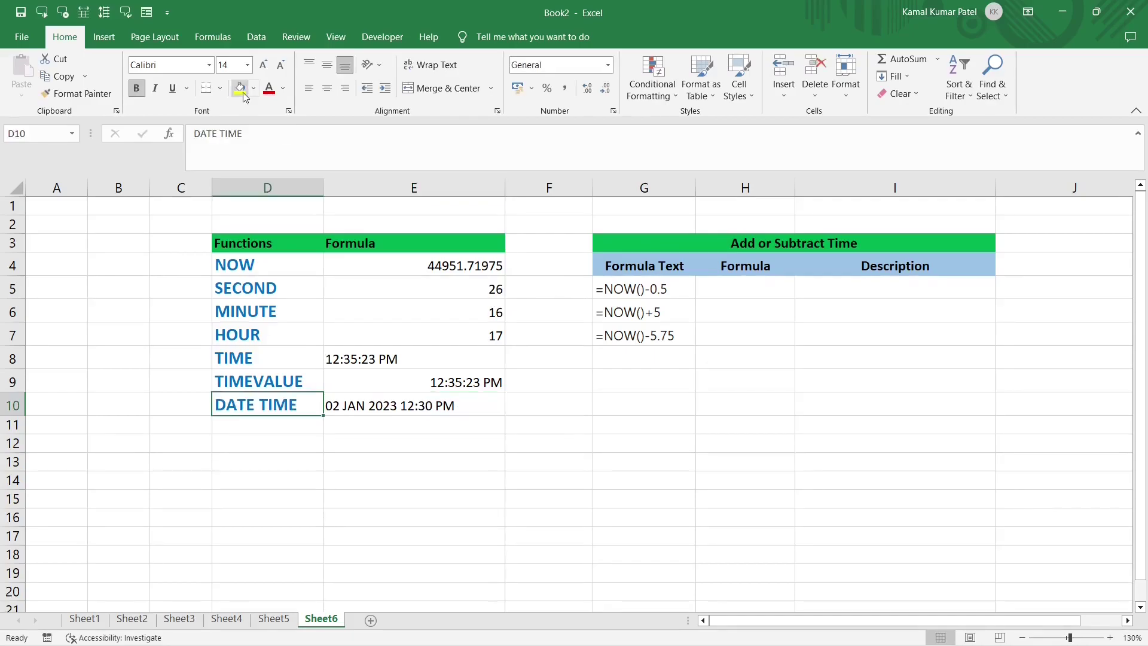
pyautogui.click(240, 88)
pyautogui.click(364, 425)
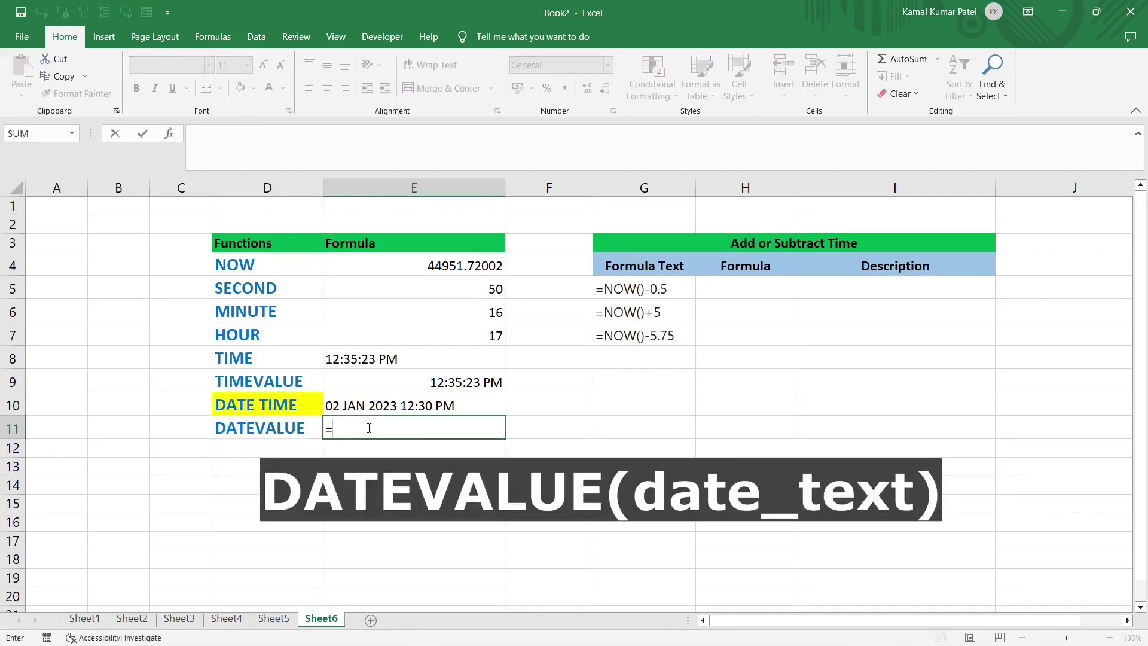
# Enter =DATEVALUE(LEFT(E10,11)) in E11, returning serial 44928
pyautogui.write('date')
pyautogui.press('Tab')
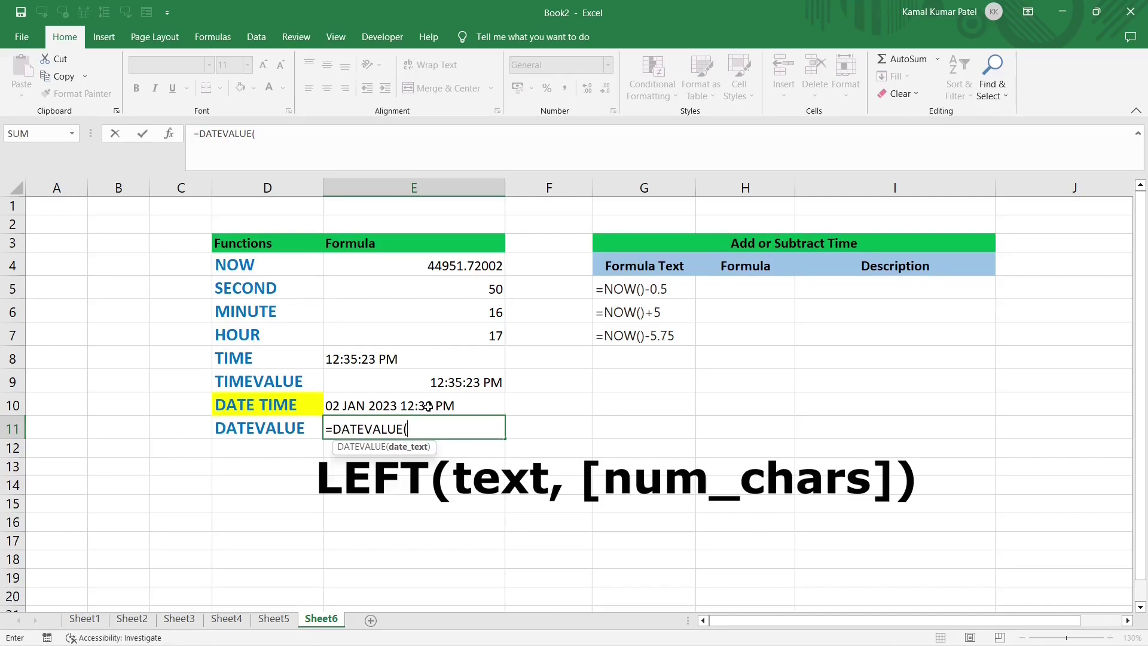
pyautogui.write('left')
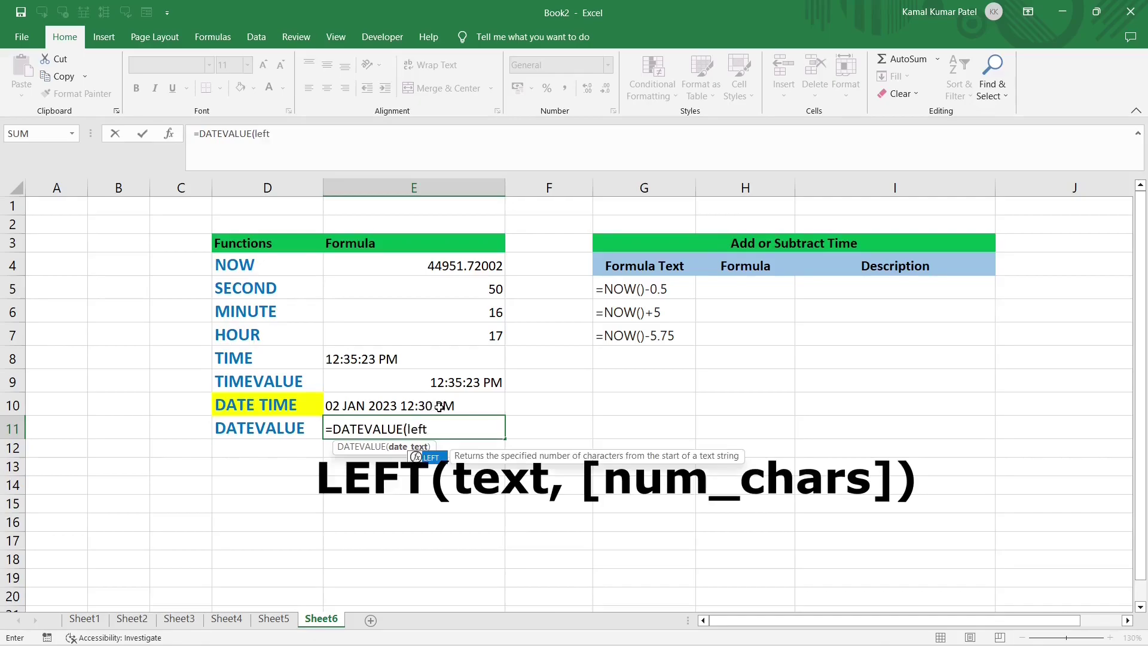
pyautogui.press('Tab')
pyautogui.click(433, 407)
pyautogui.write(',')
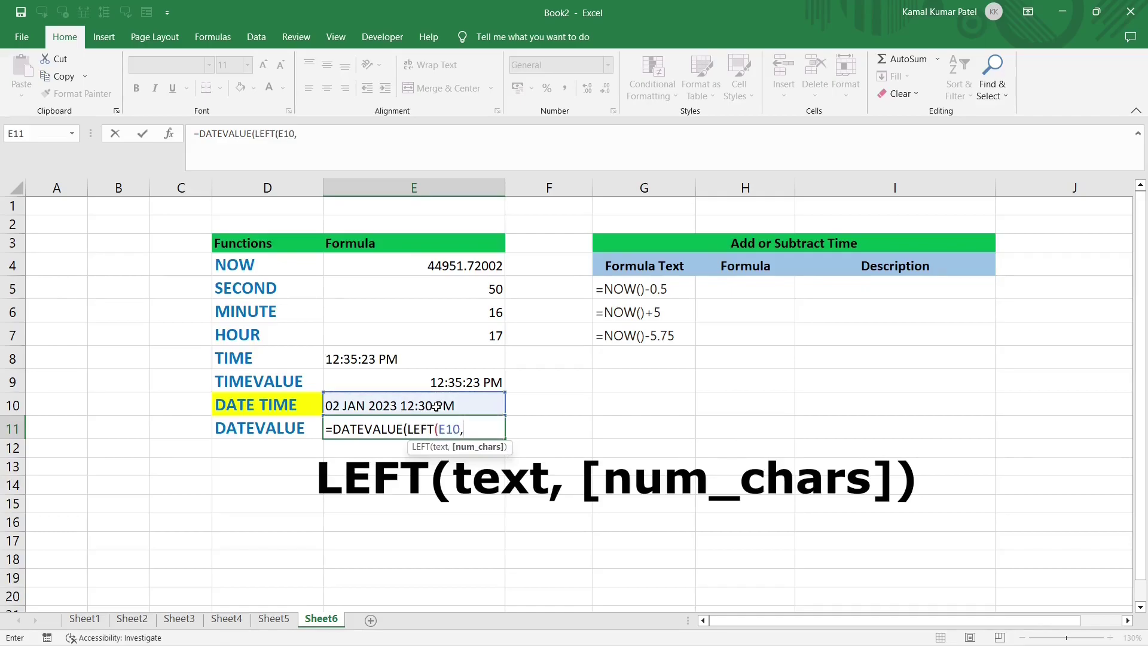
pyautogui.write('11))')
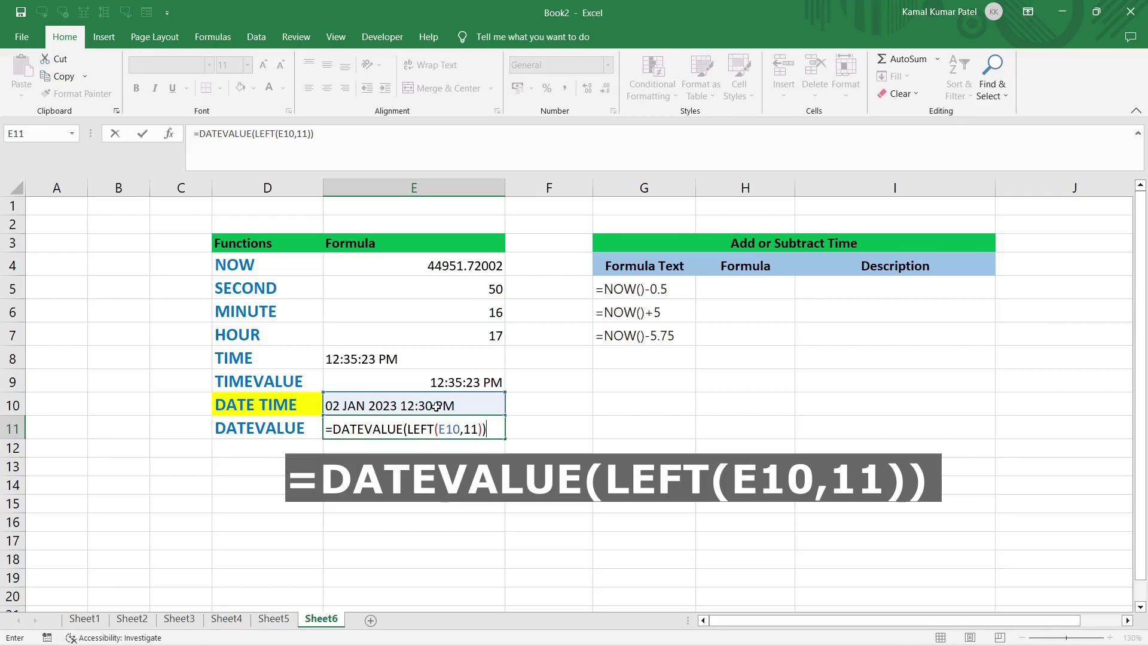
pyautogui.press('Return')
# Review E11's number format options without changing them and check E10's stored text
pyautogui.click(440, 429)
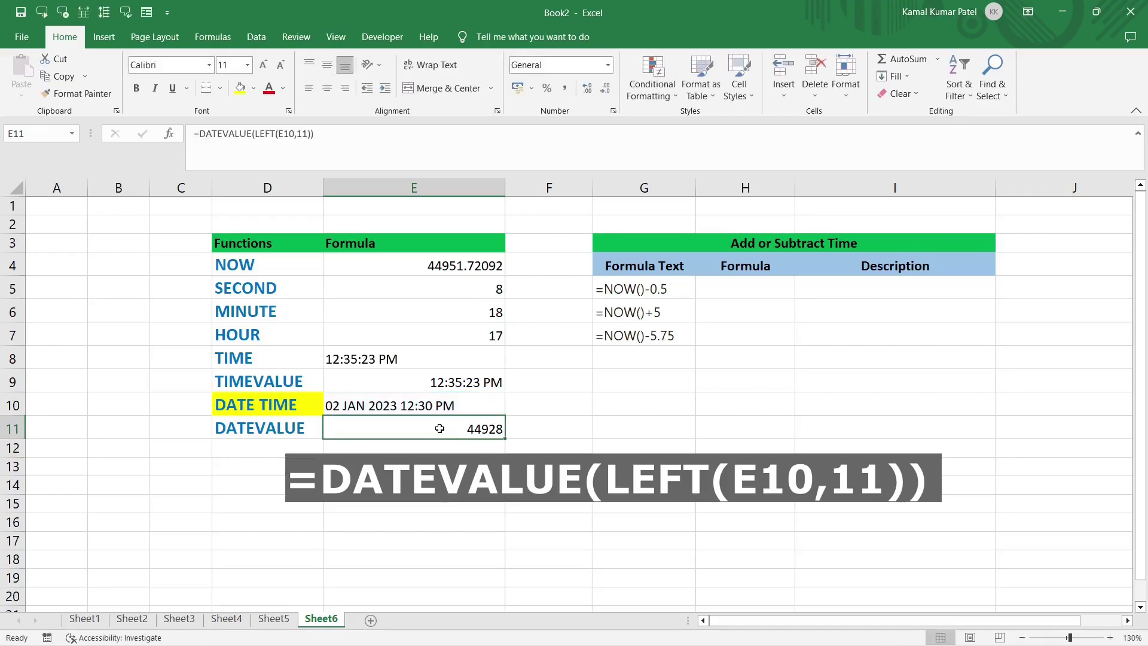
pyautogui.click(608, 64)
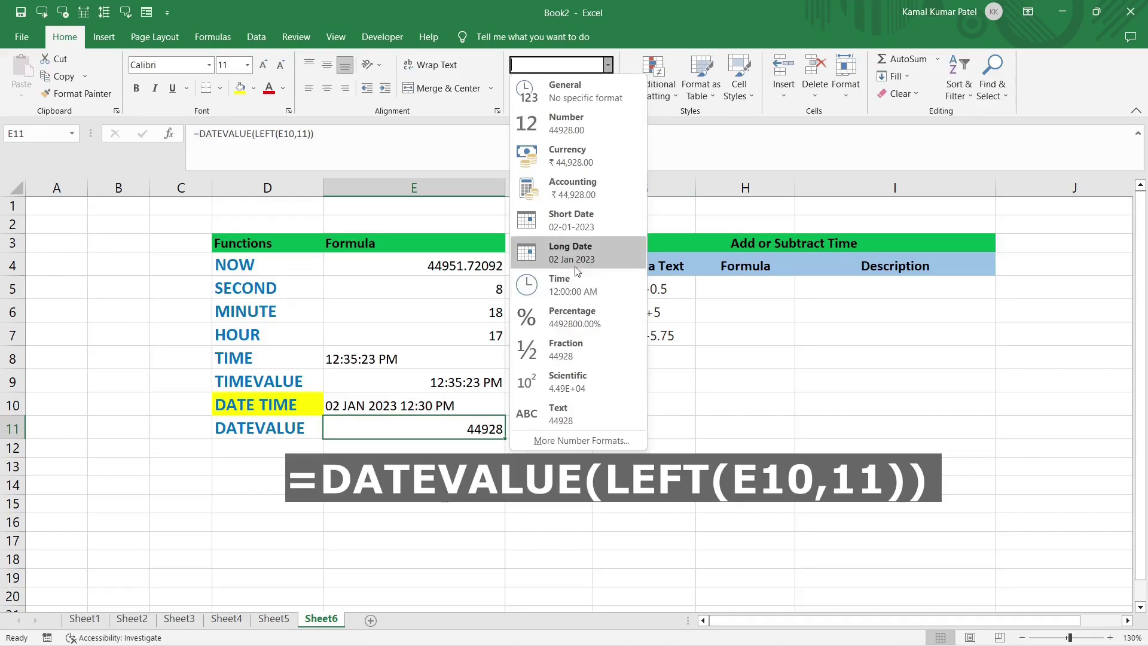
pyautogui.click(402, 399)
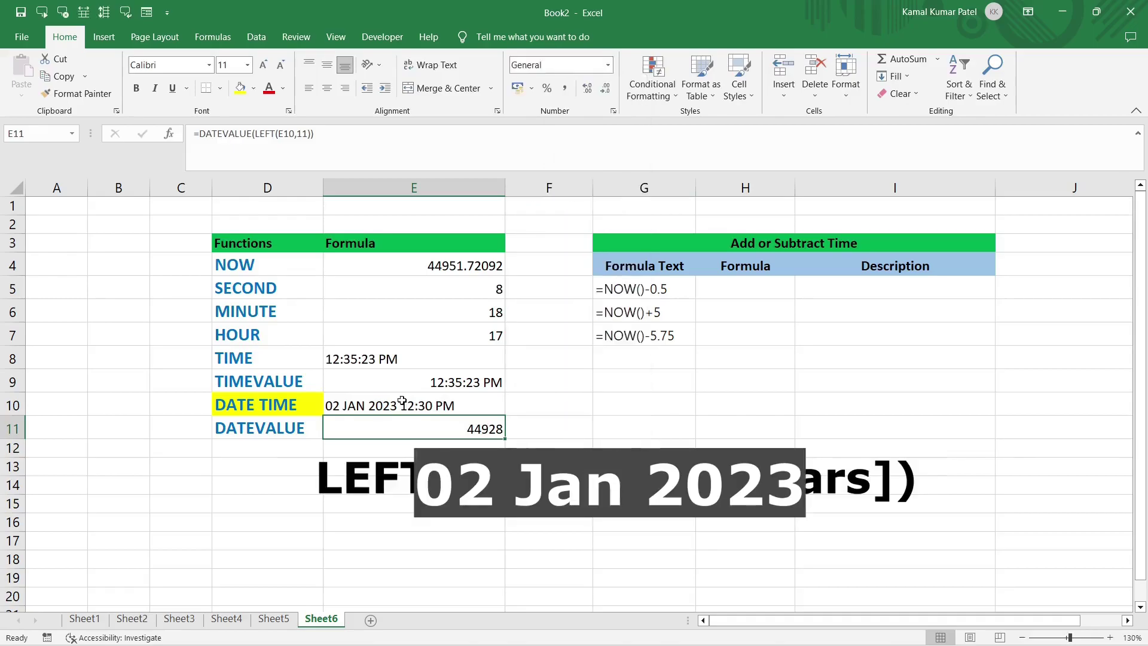
pyautogui.click(383, 404)
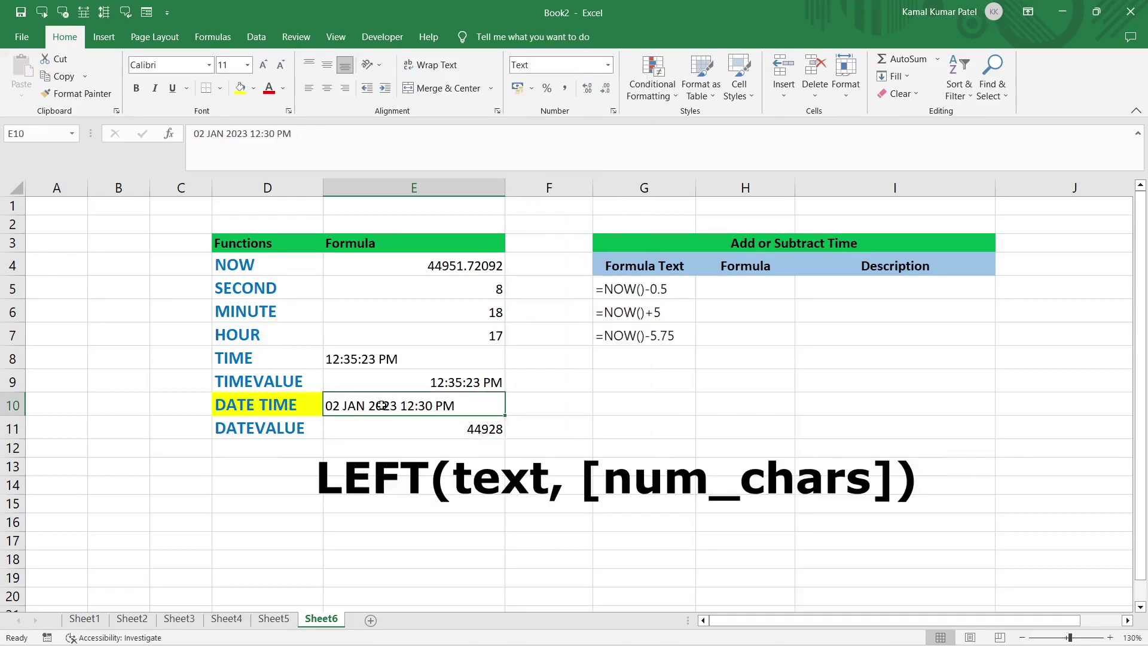
pyautogui.click(249, 447)
# Label D12 TIMEVALUE and begin =TIMEVALUE( in E12
pyautogui.write('TIMEVALUE')
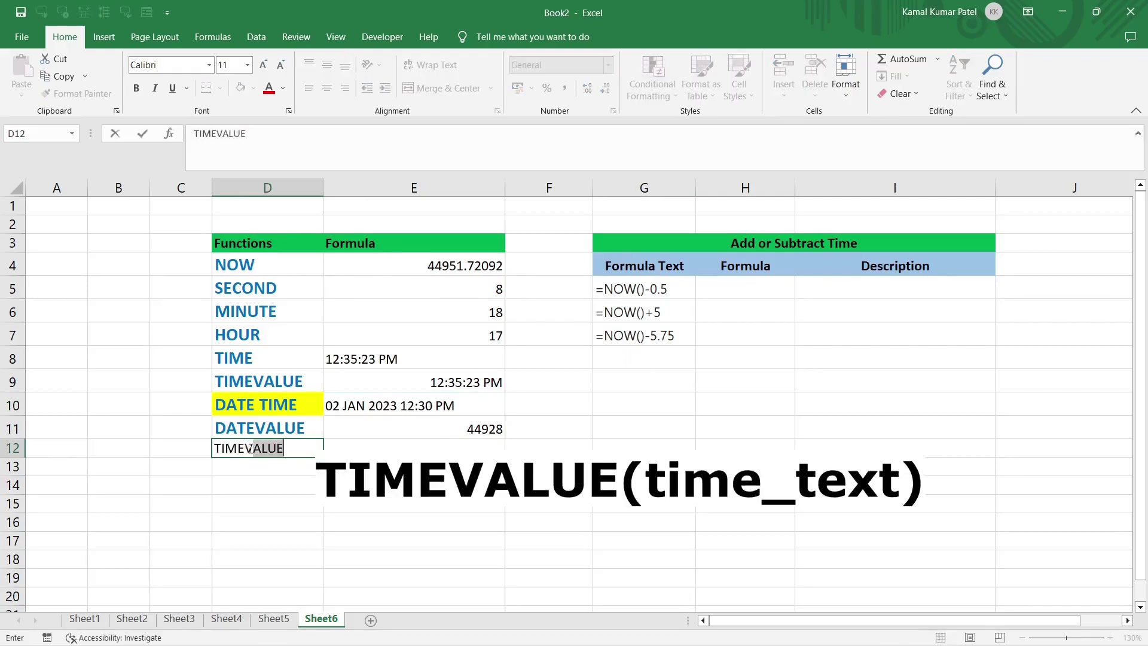
pyautogui.press('Tab')
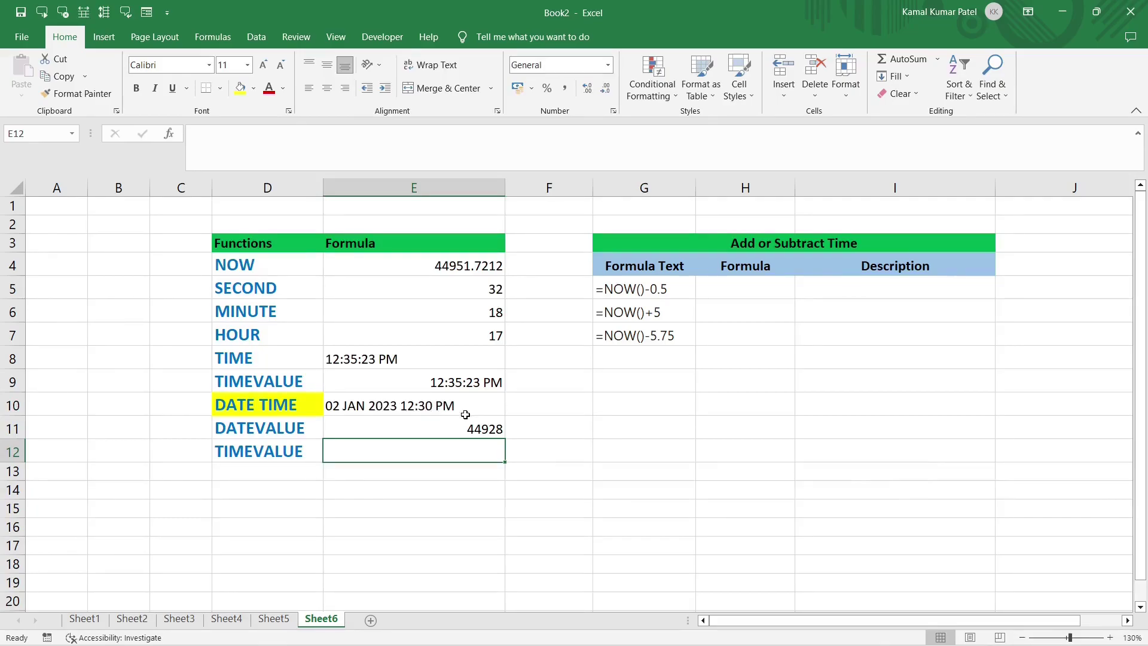
pyautogui.write('=TIMEVALUE(')
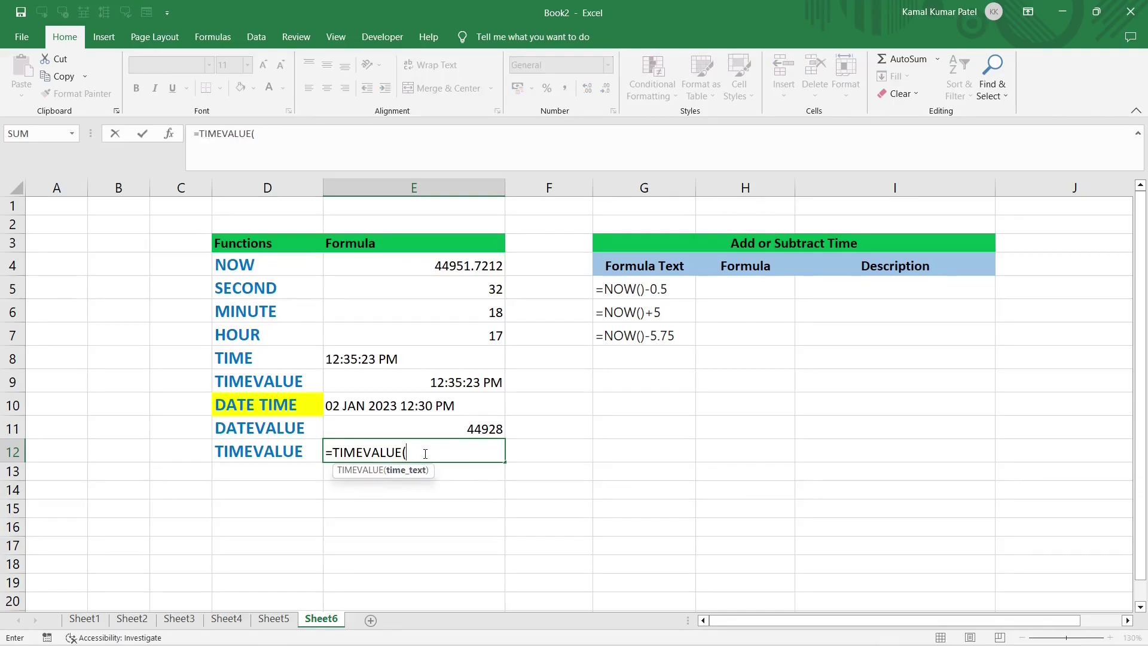
# Complete E12 as =TIMEVALUE(MID(E10,13,8)), returning 0.520833333
pyautogui.write('MID(')
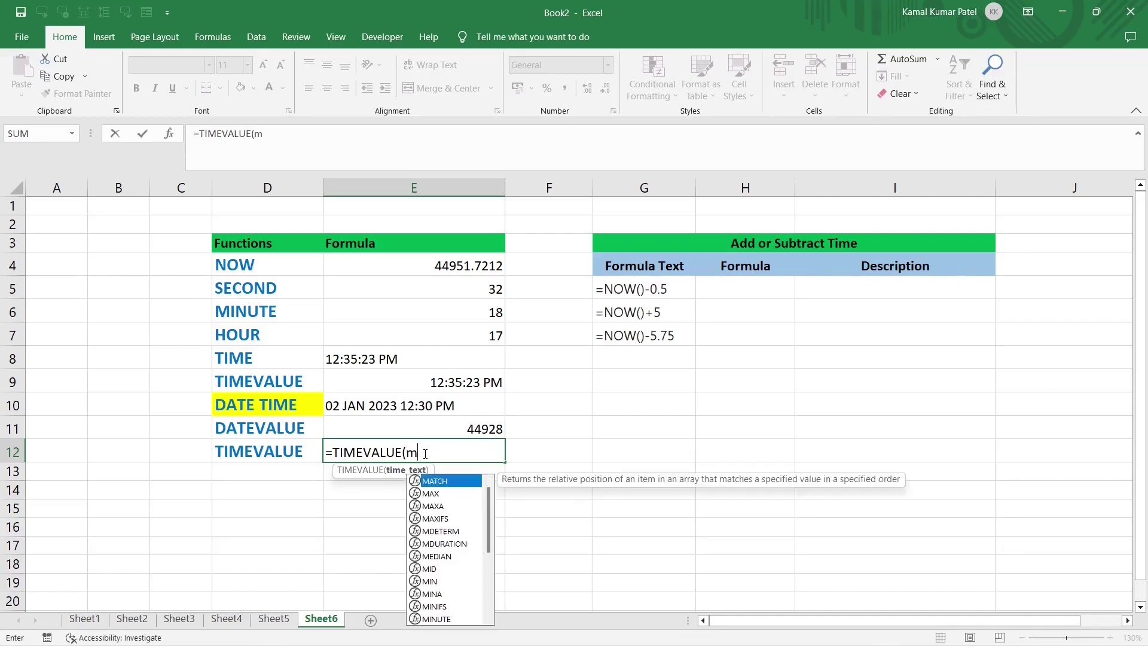
pyautogui.click(443, 409)
pyautogui.write(',')
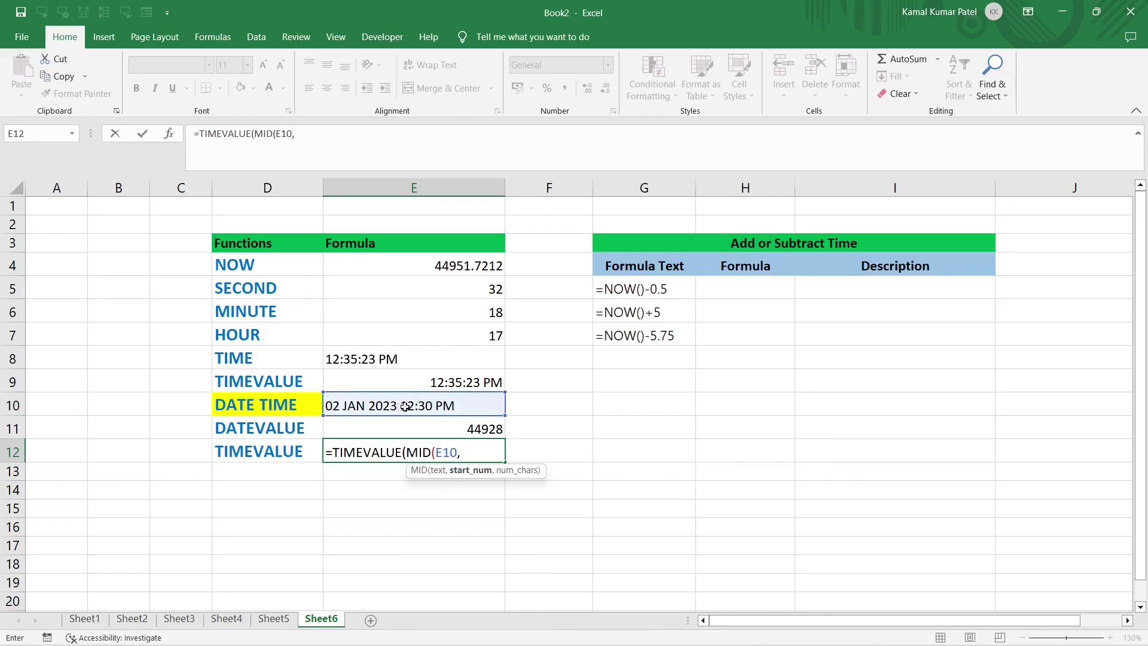
pyautogui.write('13,')
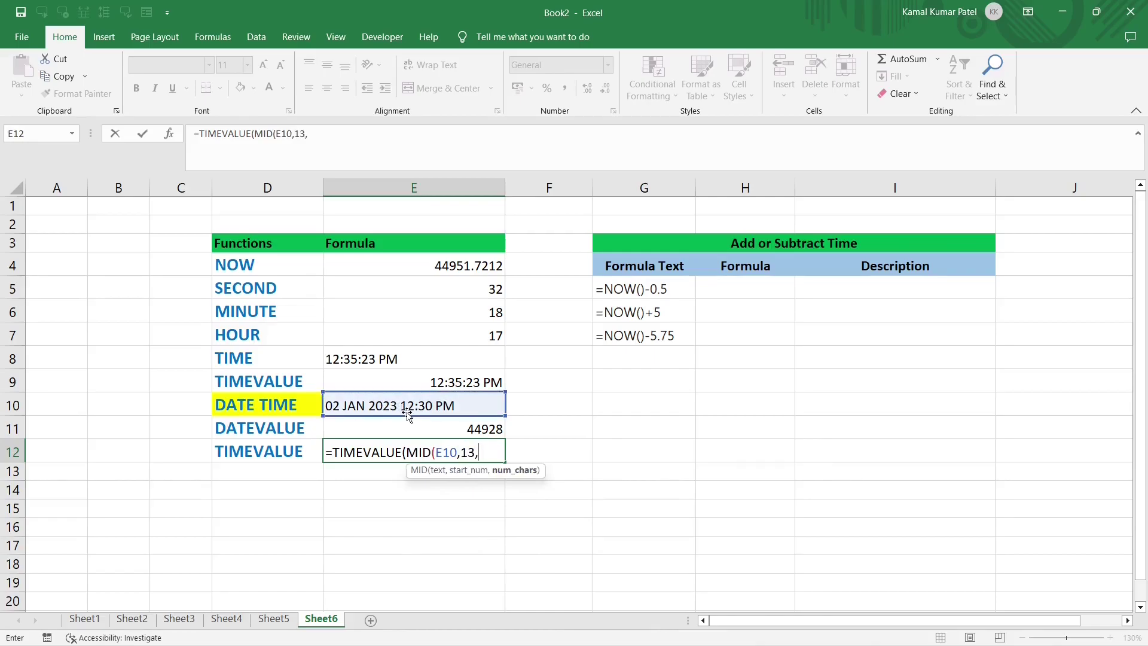
pyautogui.write('8))')
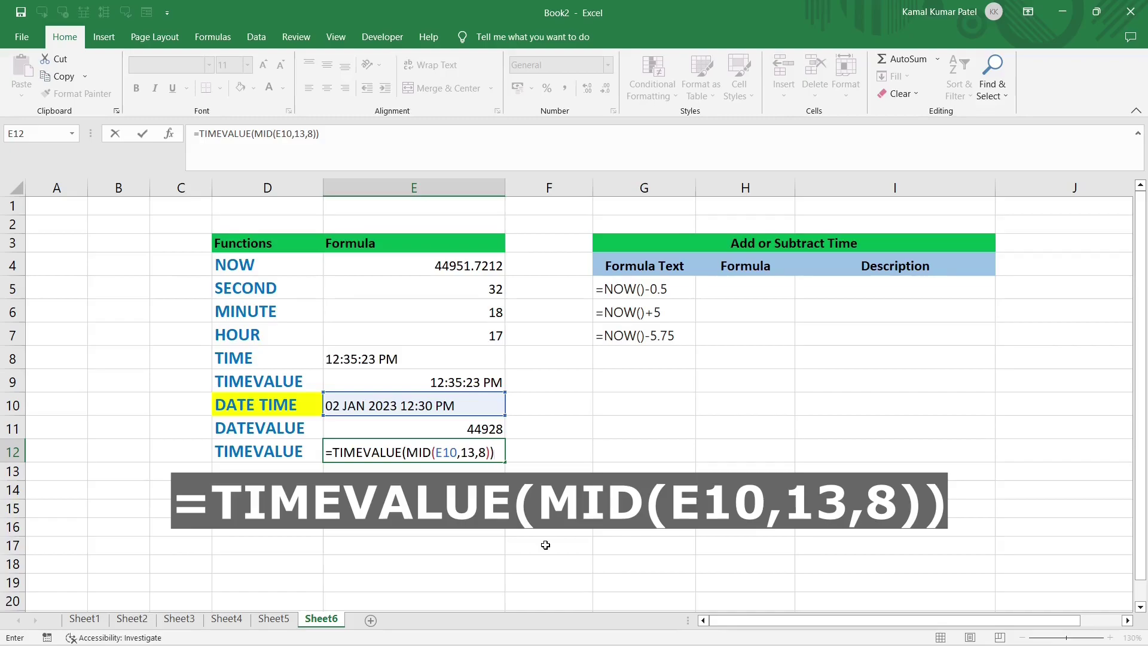
pyautogui.press('Return')
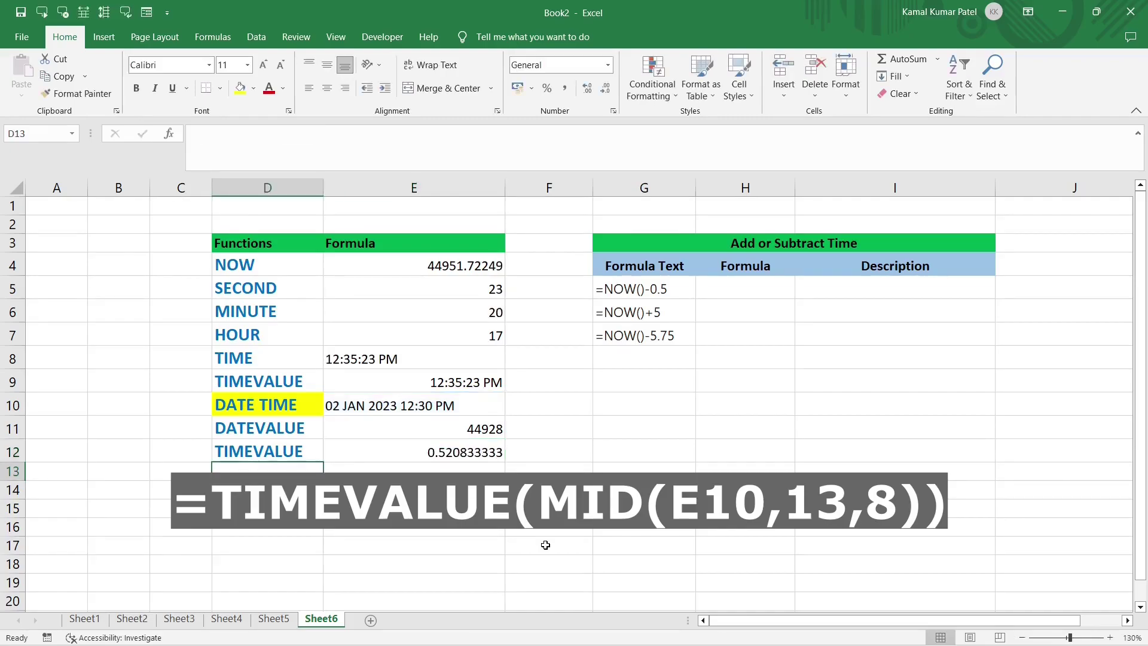
# Inspect E12's number format choices, leaving it in General format
pyautogui.click(467, 456)
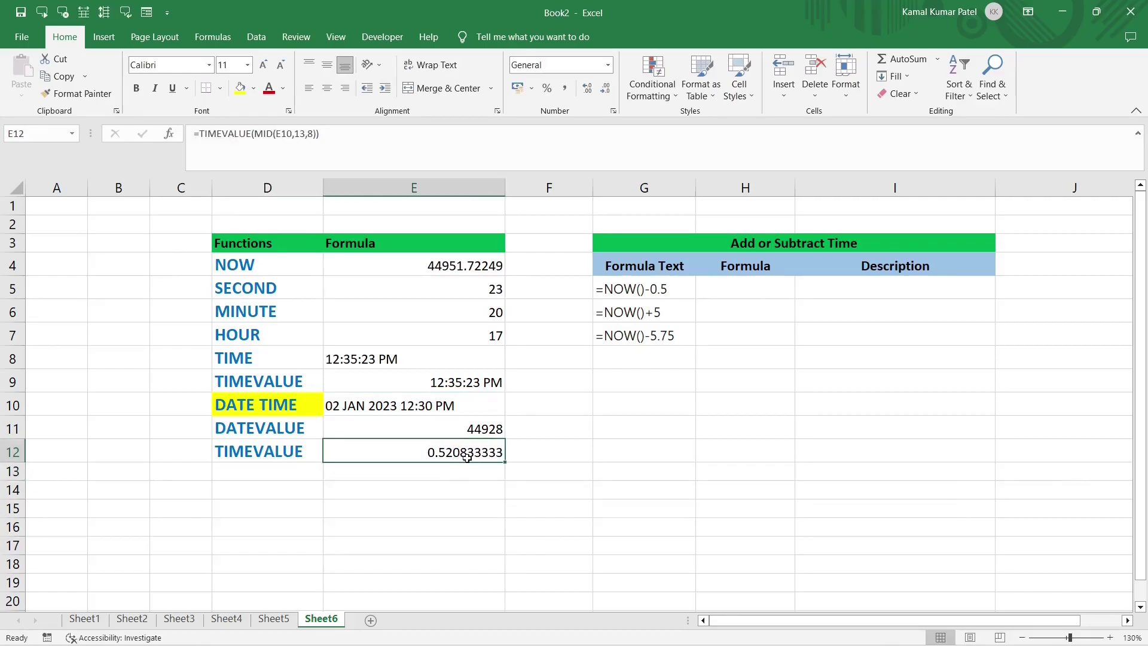
pyautogui.click(608, 64)
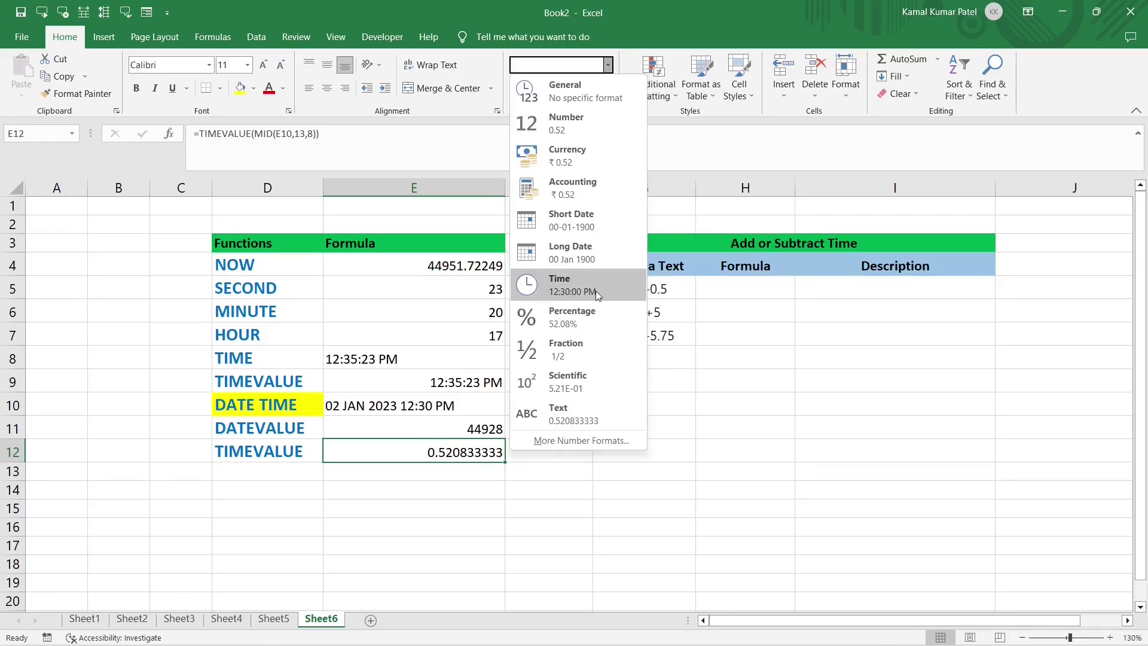
pyautogui.click(427, 455)
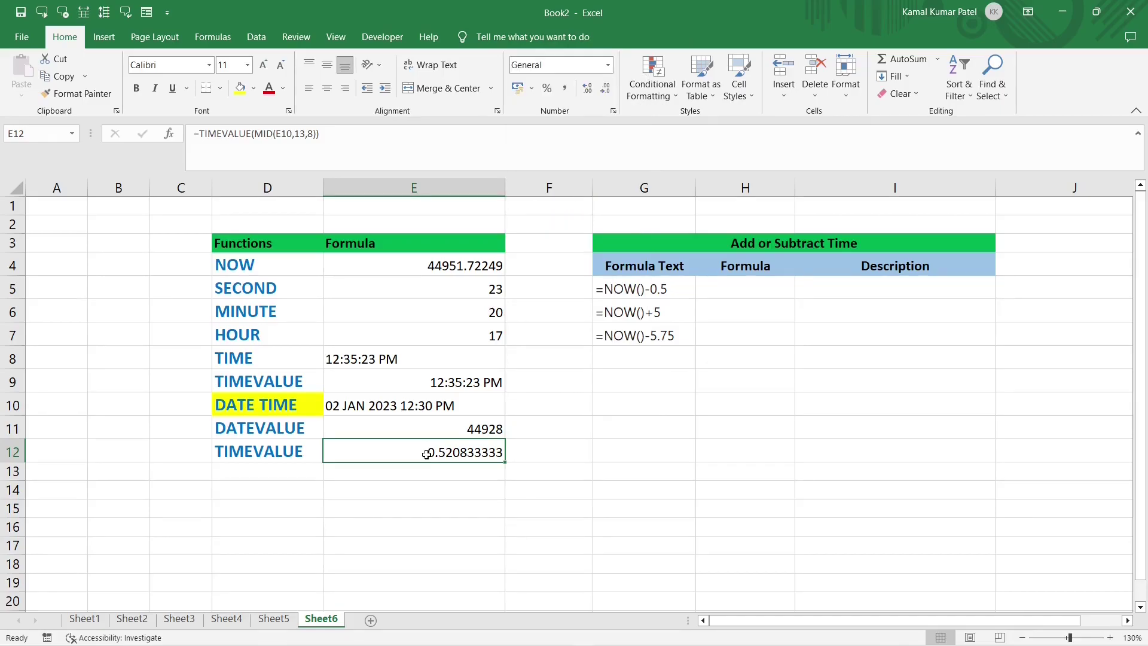
pyautogui.click(380, 472)
# Enter =E11+E12 in E13 to combine the date and time values
pyautogui.write('=')
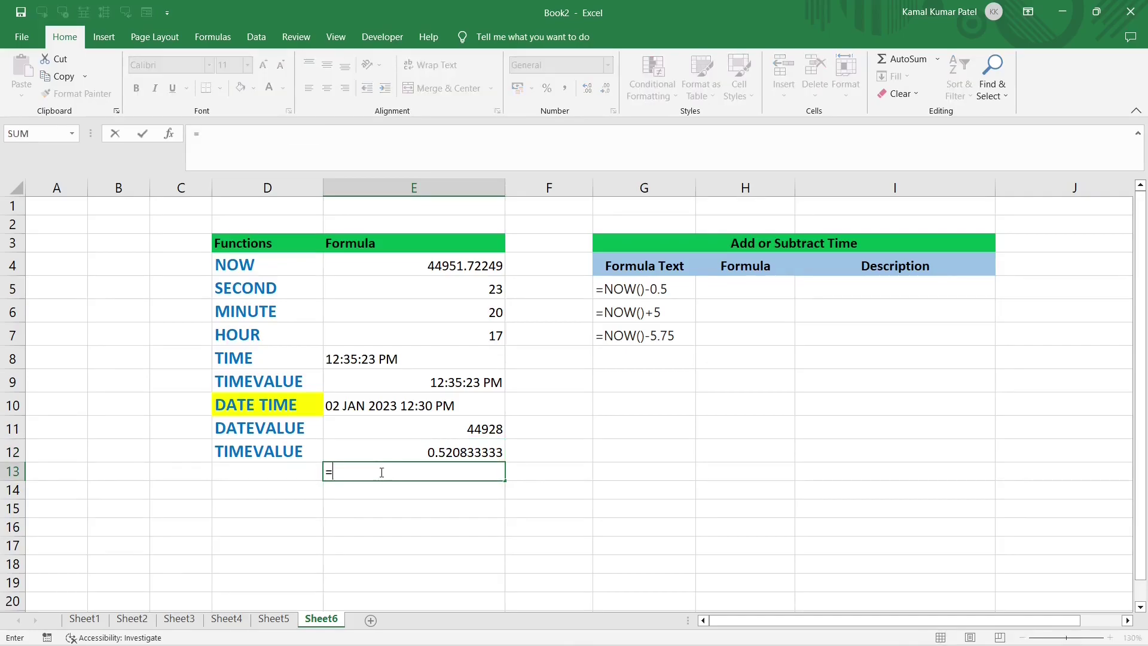
pyautogui.click(436, 427)
pyautogui.write('+')
pyautogui.click(398, 451)
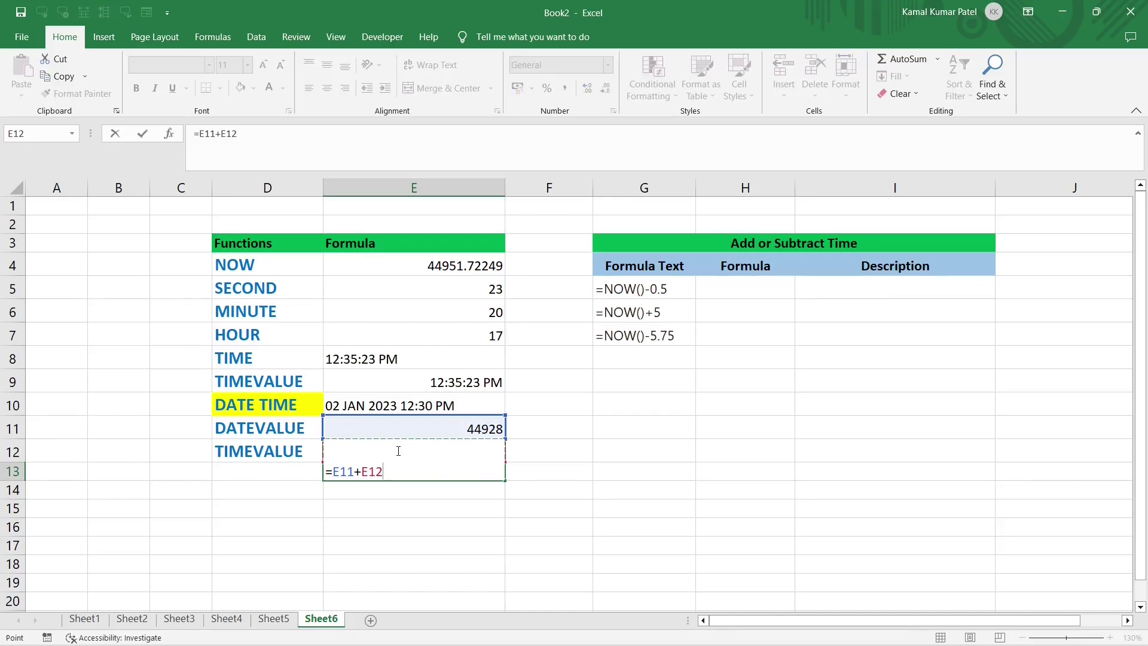
pyautogui.press('Return')
# Custom-format E13 as dd mmmm yyyy hh:mm AM/PM, showing 02 January 2023 12:30 PM
pyautogui.click(438, 475)
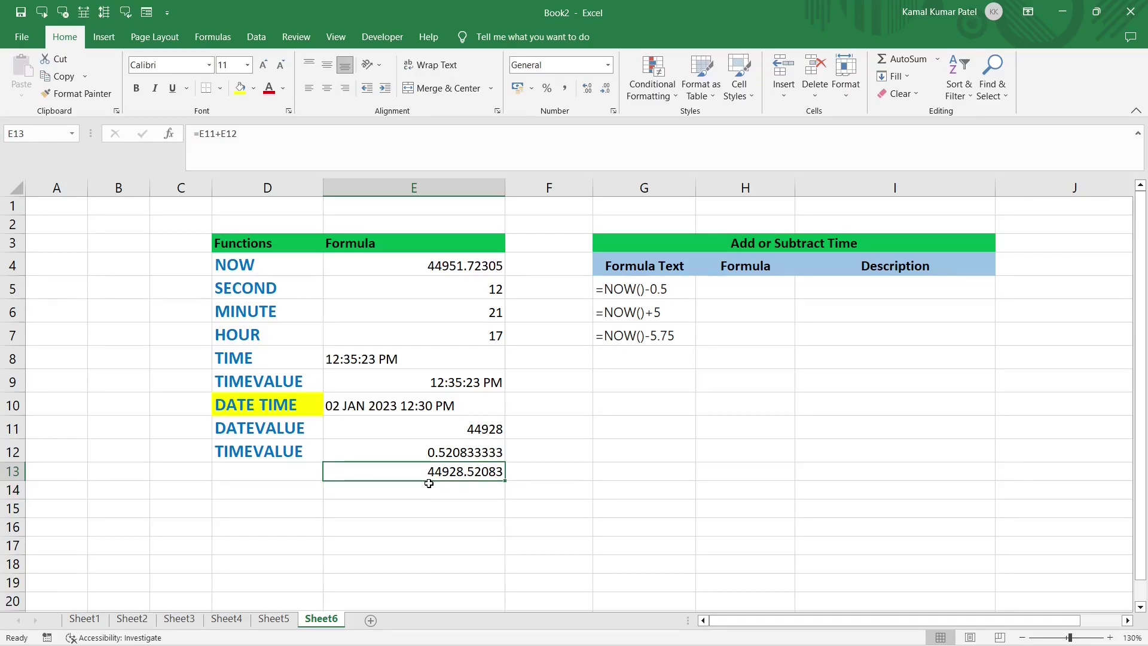
pyautogui.hotkey('ctrl', '1')
pyautogui.click(384, 291)
pyautogui.scroll(-5, 553, 317)
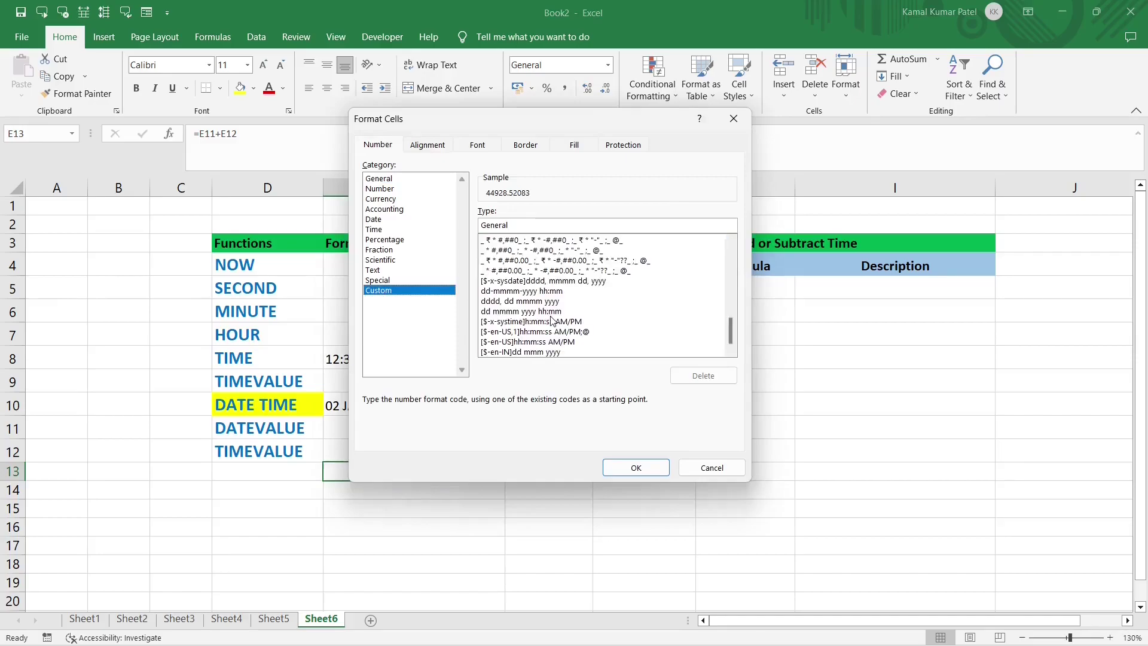
pyautogui.click(553, 315)
pyautogui.click(636, 467)
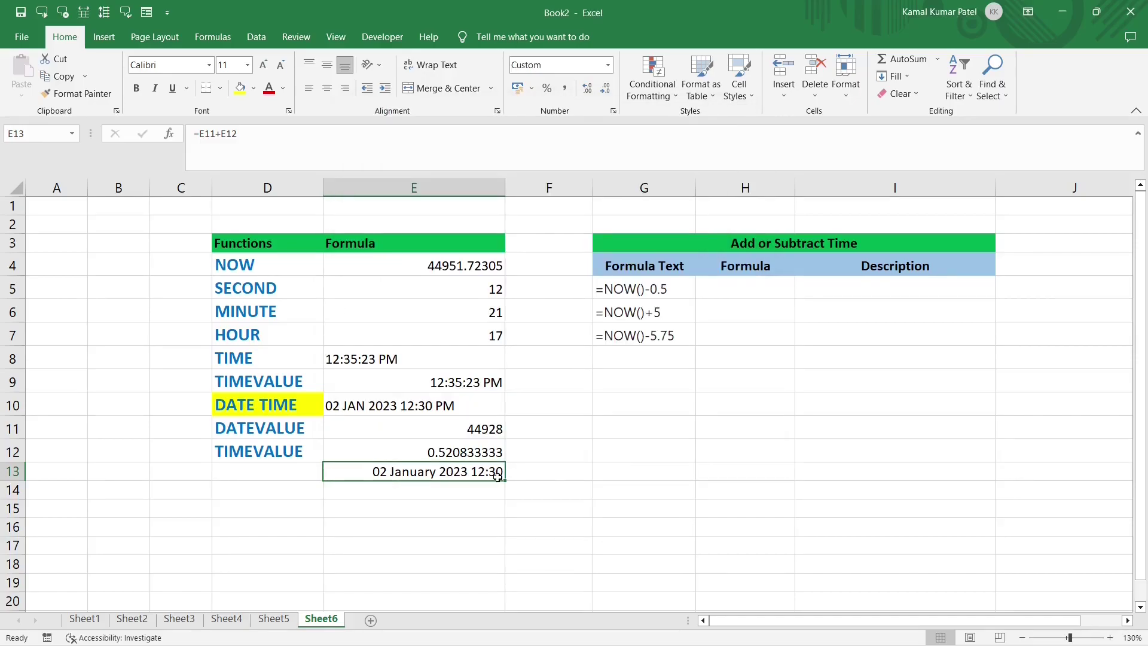
pyautogui.hotkey('ctrl', '1')
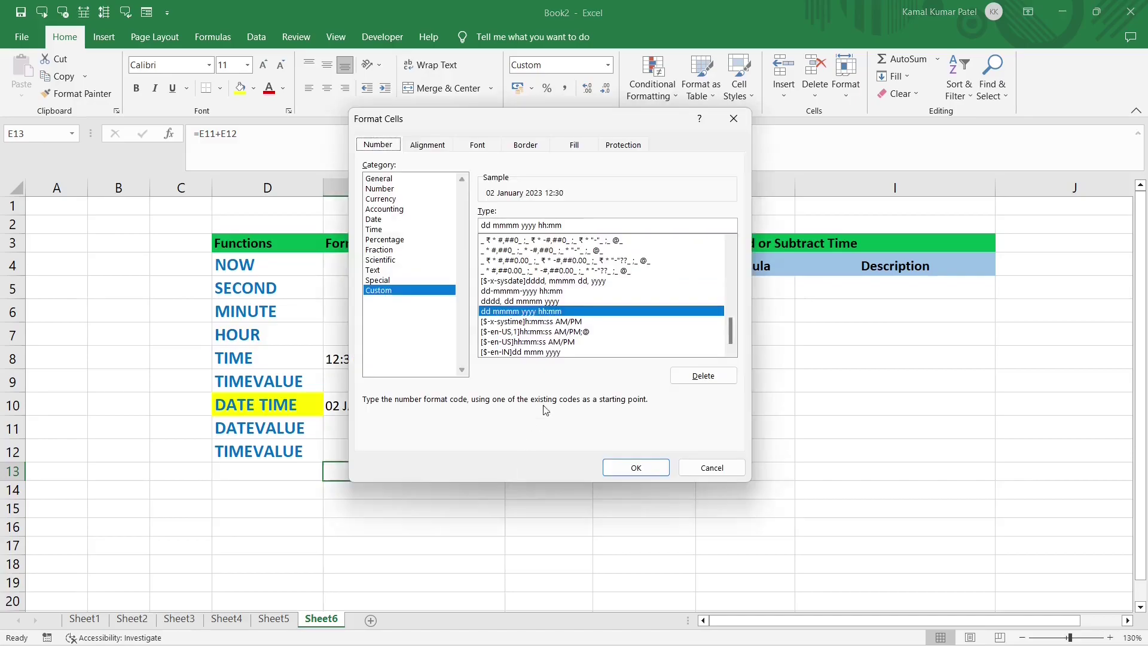
pyautogui.click(592, 224)
pyautogui.write('AM/PM')
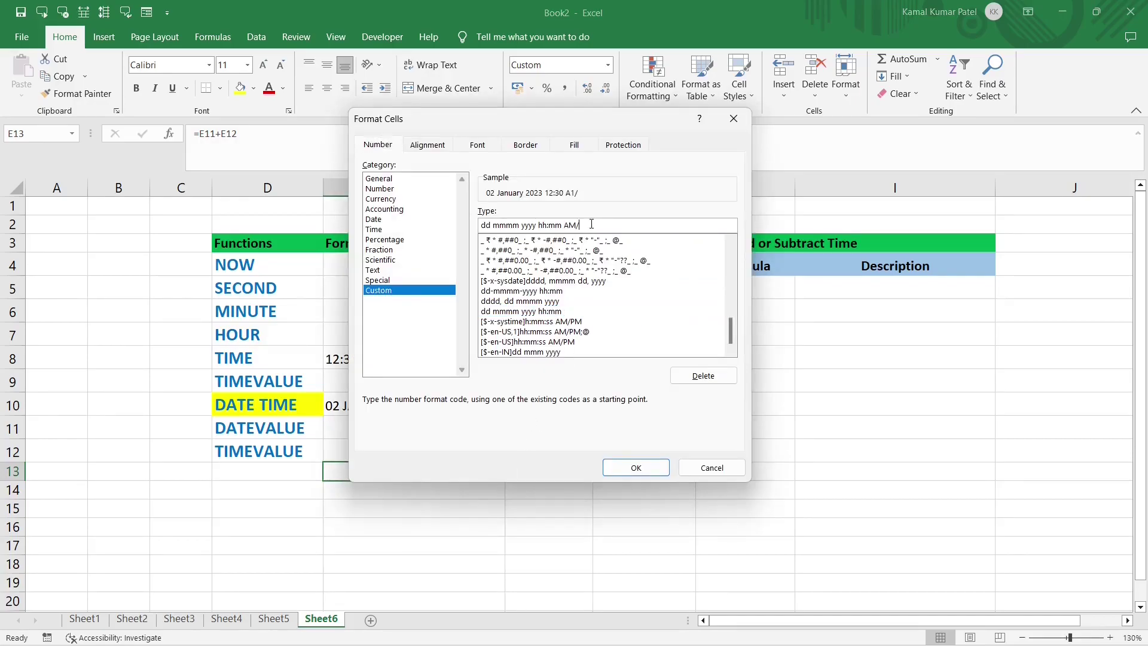
pyautogui.click(636, 467)
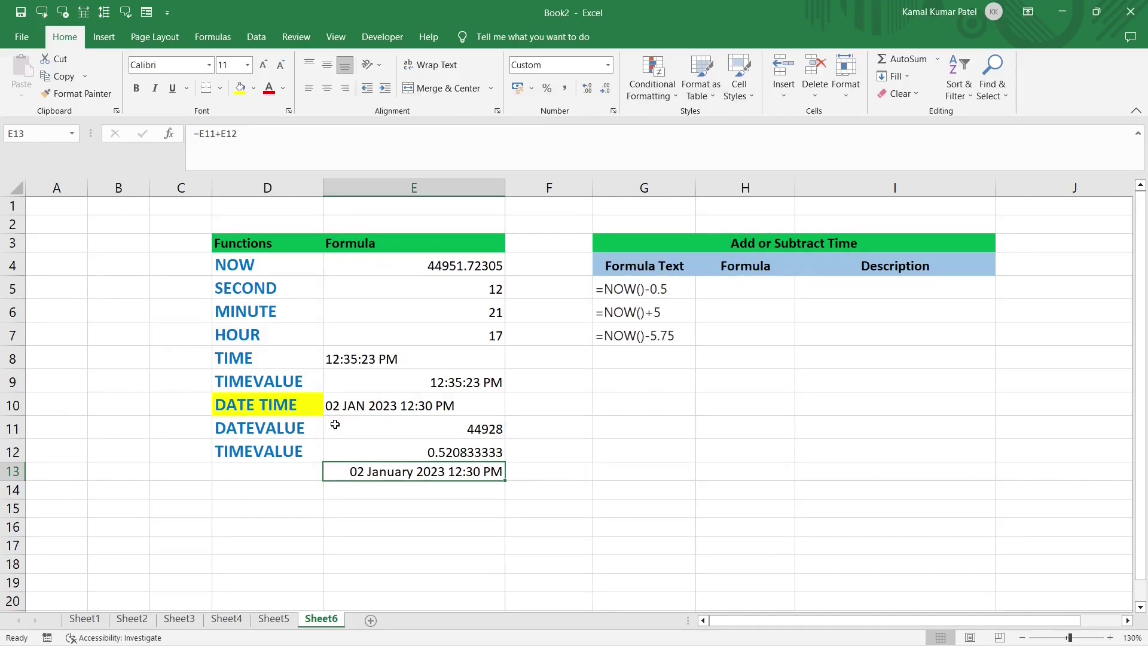
pyautogui.click(748, 243)
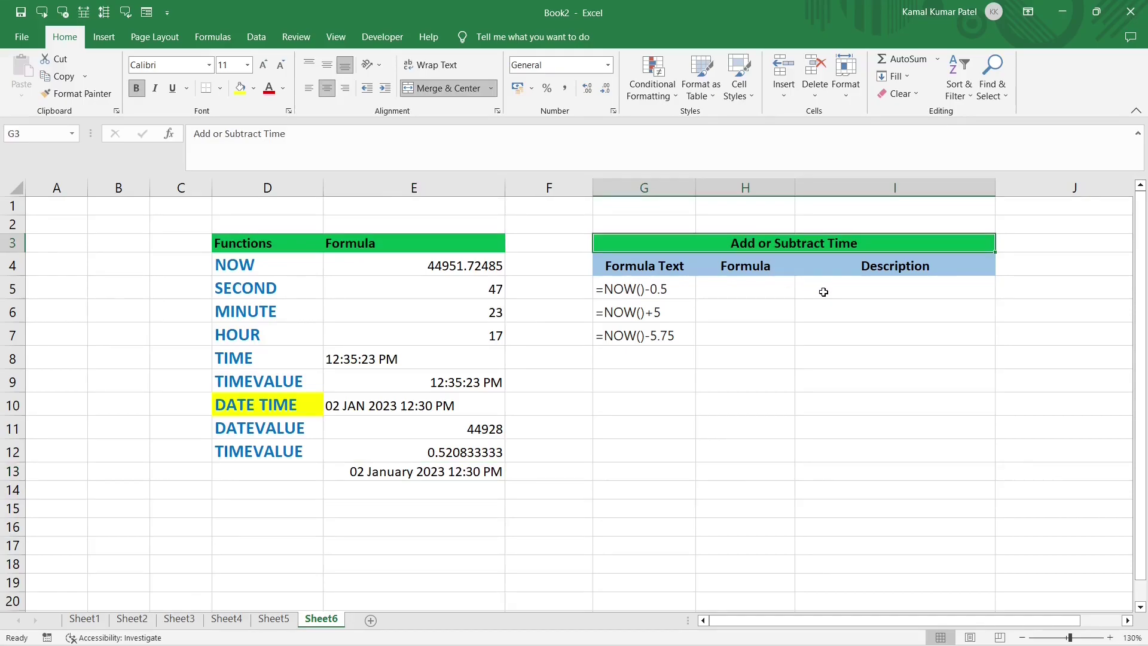
# Enter =NOW() in H5 and format it with an AM/PM date-time code
pyautogui.click(401, 474)
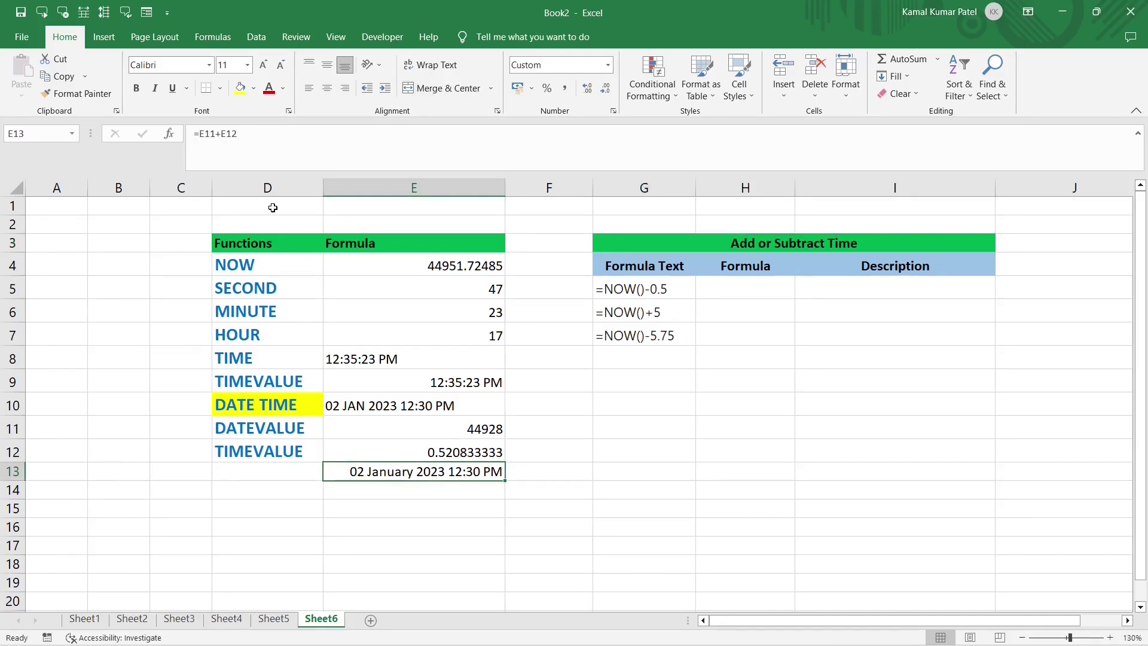
pyautogui.click(731, 290)
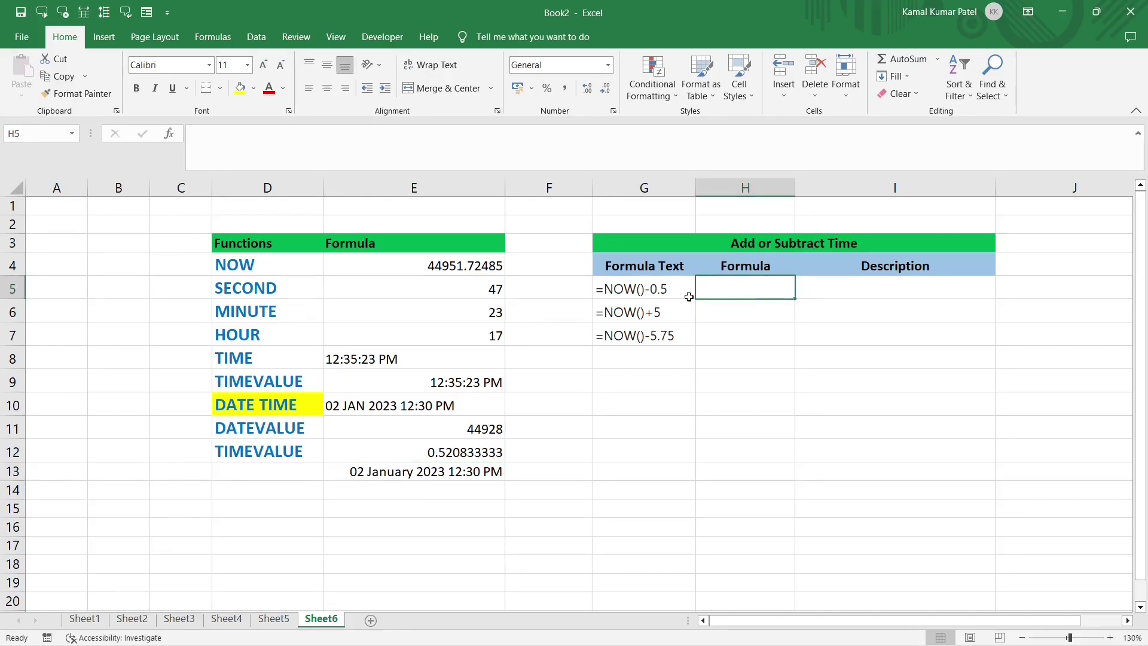
pyautogui.write('=now()')
pyautogui.press('Return')
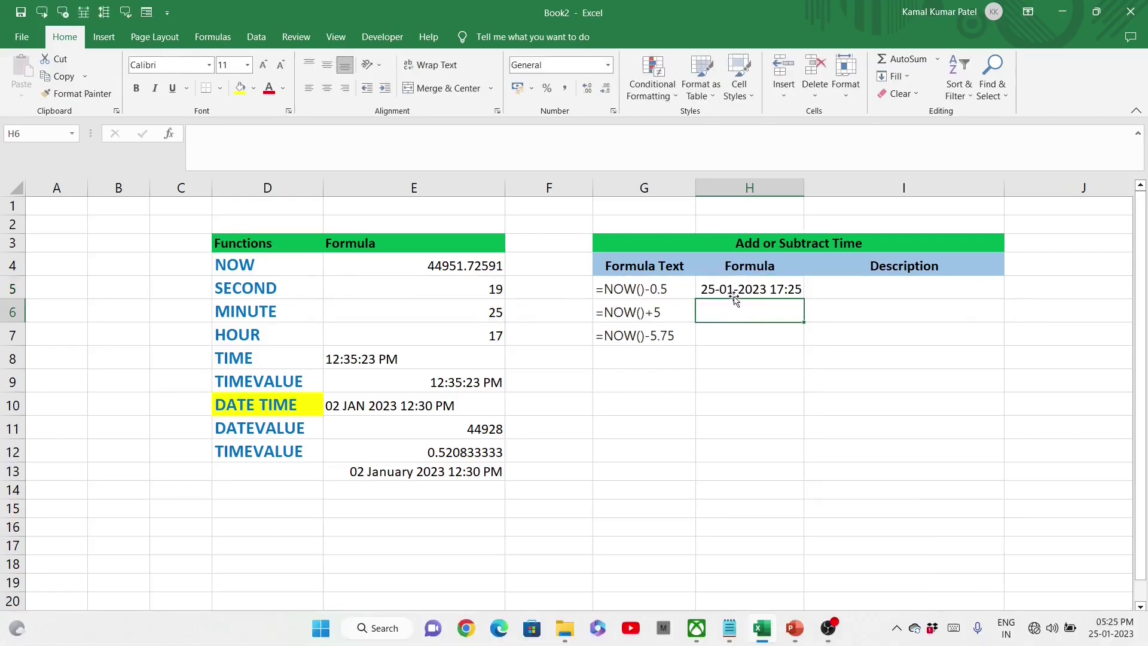
pyautogui.click(707, 289)
pyautogui.hotkey('ctrl', '1')
pyautogui.click(573, 225)
pyautogui.write('AM/PM')
pyautogui.press('Return')
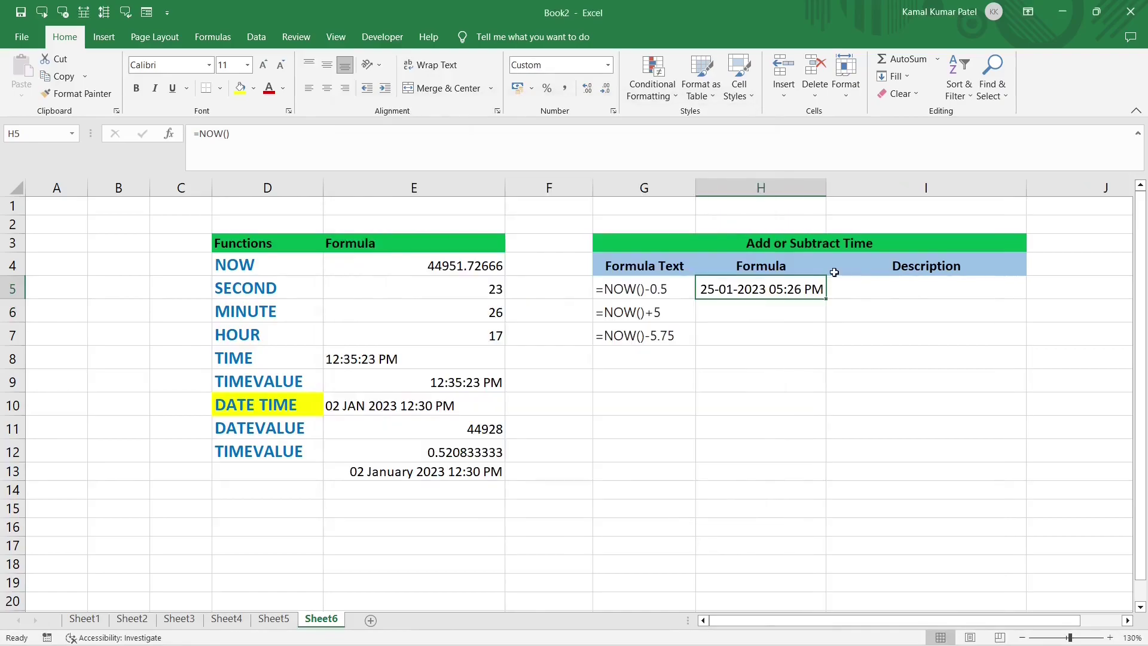
# Change H5 to =NOW()-0.5 and enter =NOW()+5 in H6
pyautogui.doubleClick(793, 291)
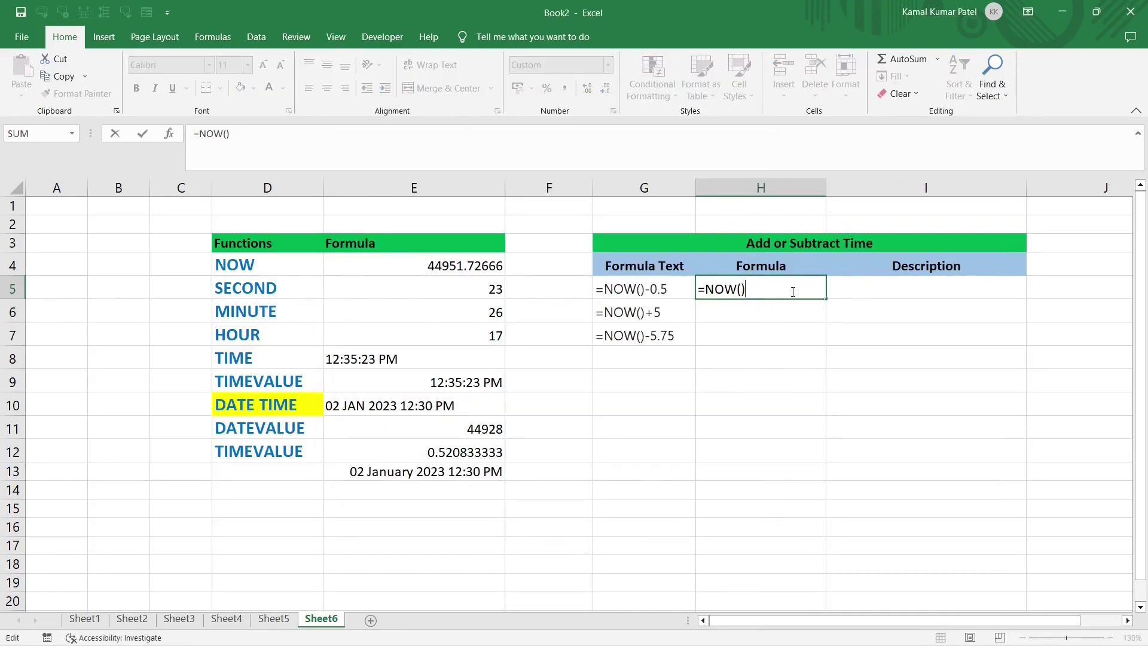
pyautogui.write('-0.5')
pyautogui.press('Return')
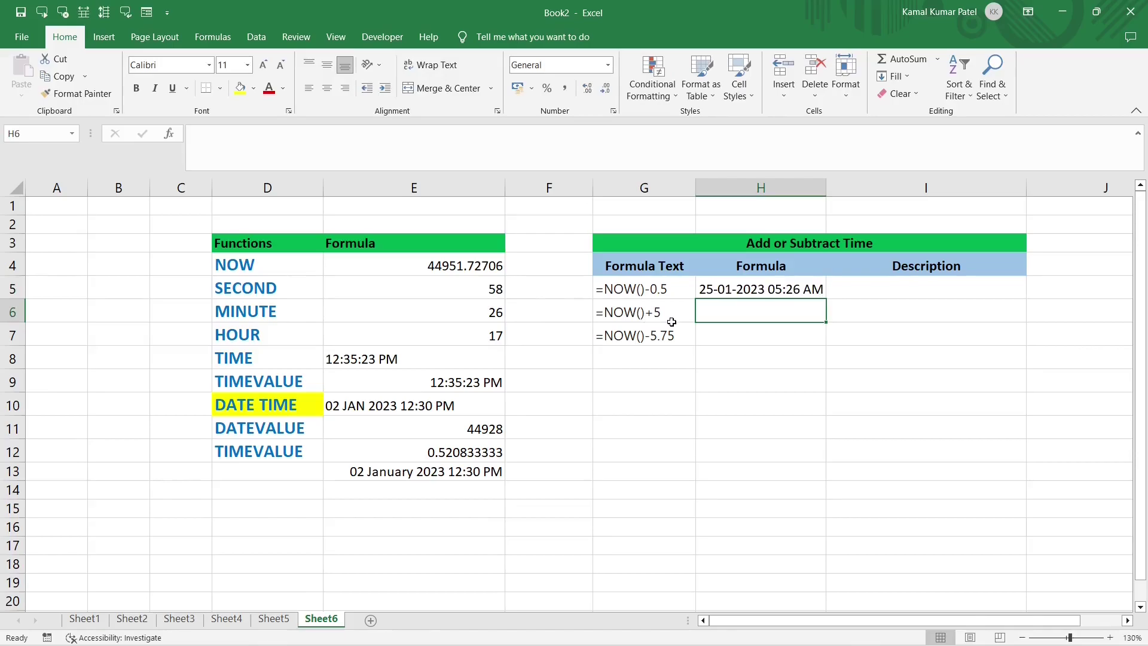
pyautogui.write('=now()+5')
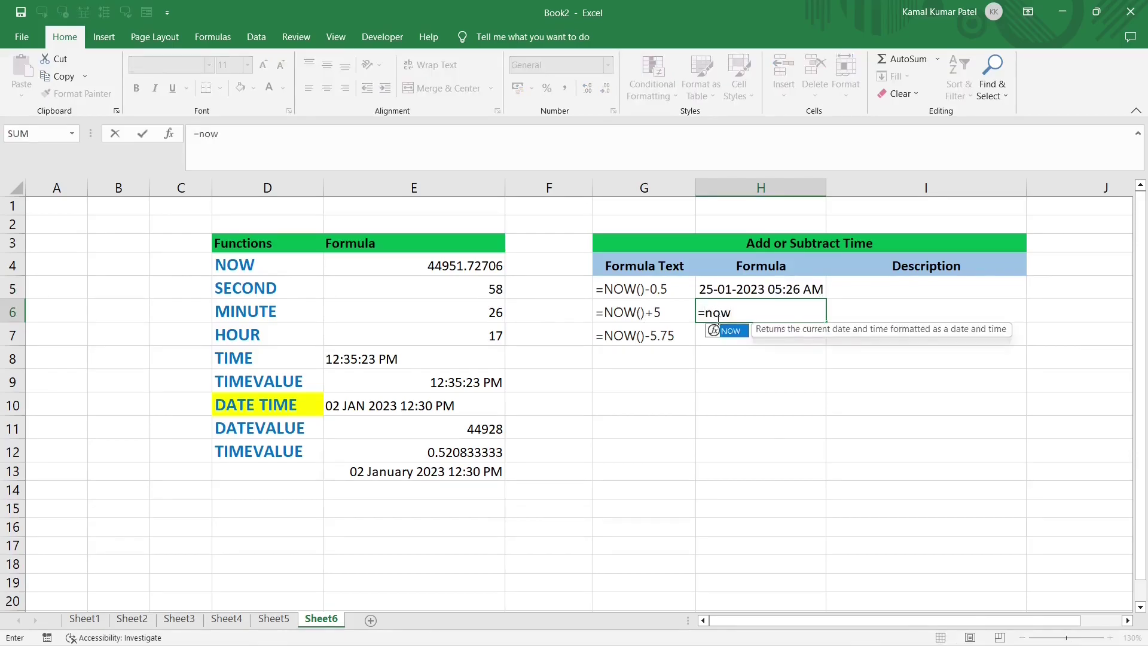
pyautogui.press('Return')
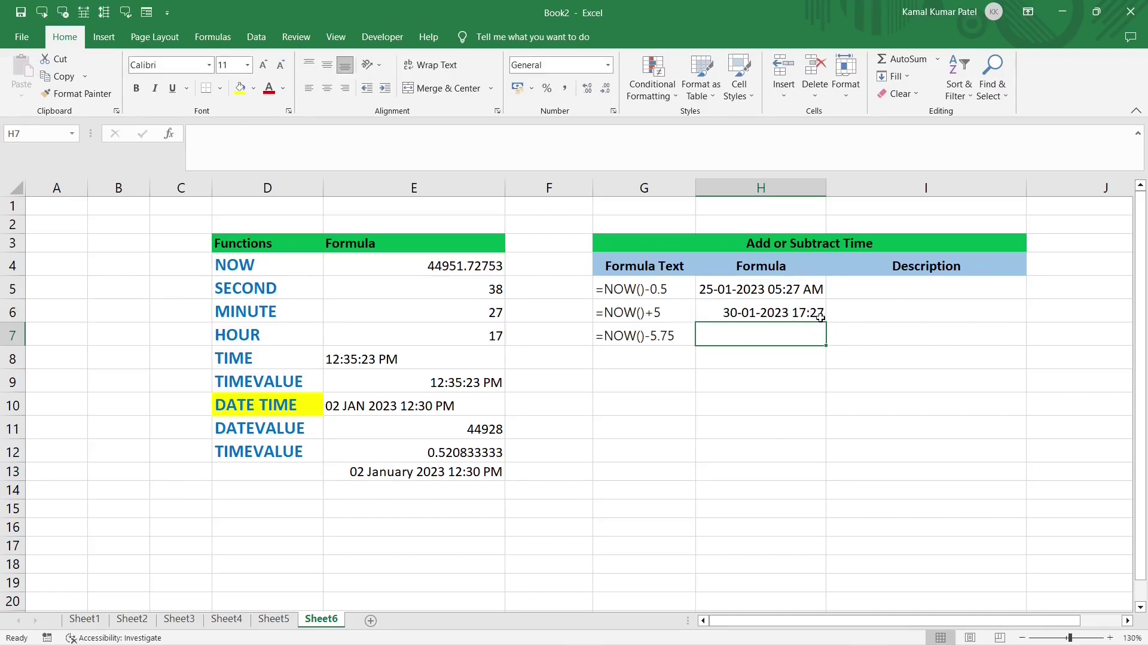
# Enter =NOW()-5.75 in H7 for the third time offset
pyautogui.click(657, 337)
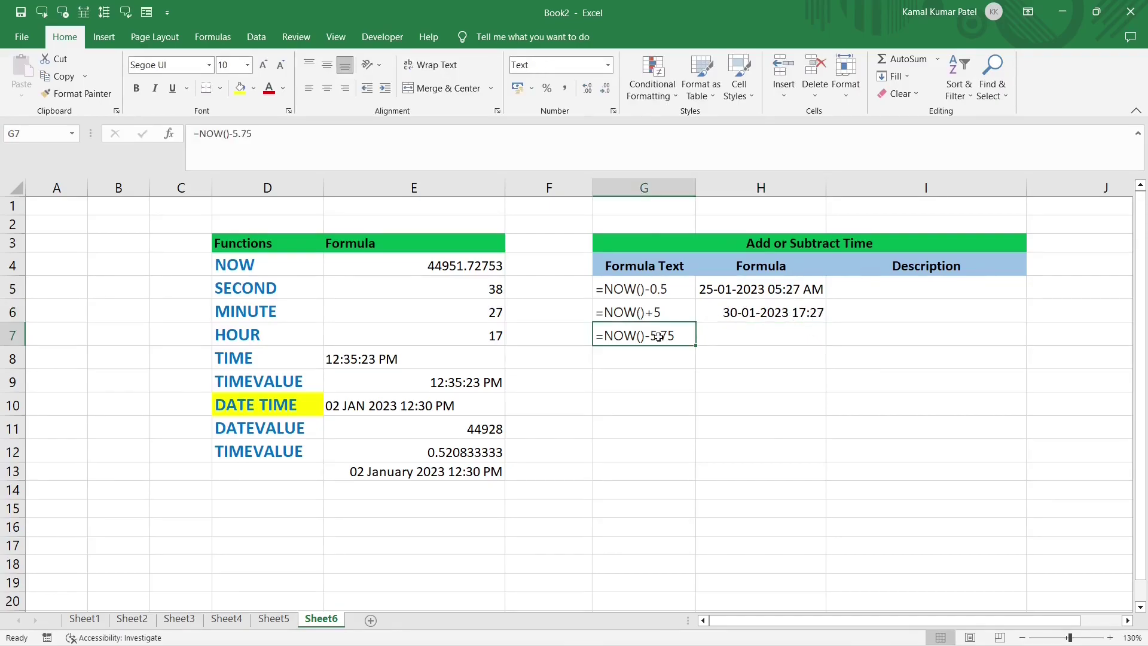
pyautogui.click(702, 342)
pyautogui.write('=now')
pyautogui.press('Tab')
pyautogui.write(')-')
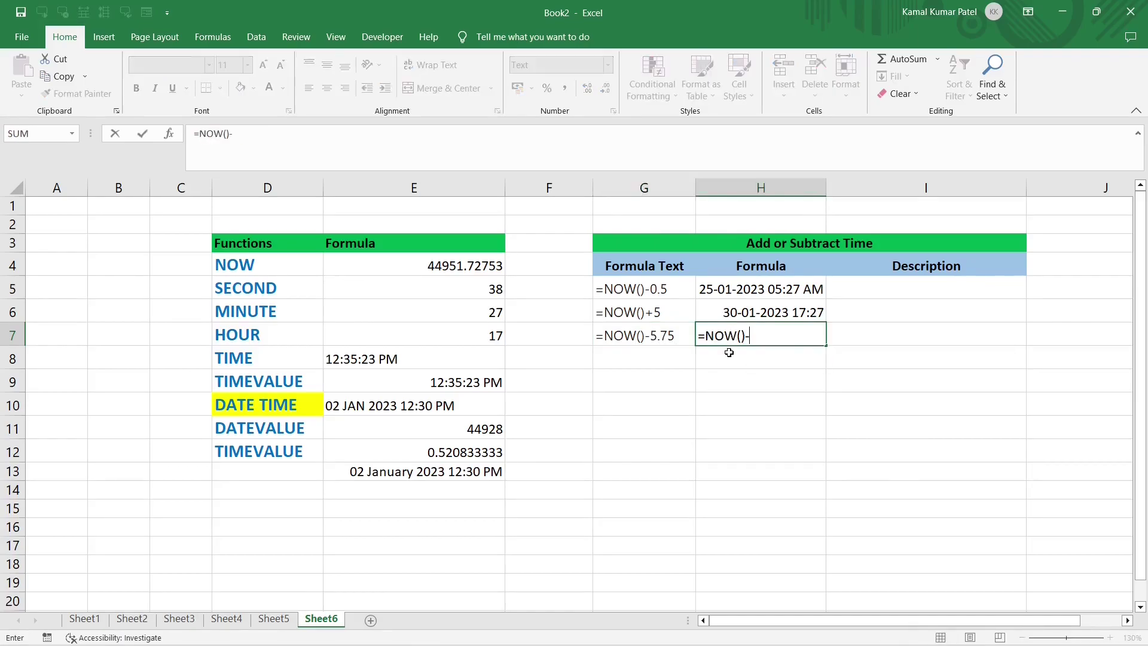
pyautogui.write('5.75')
pyautogui.press('Return')
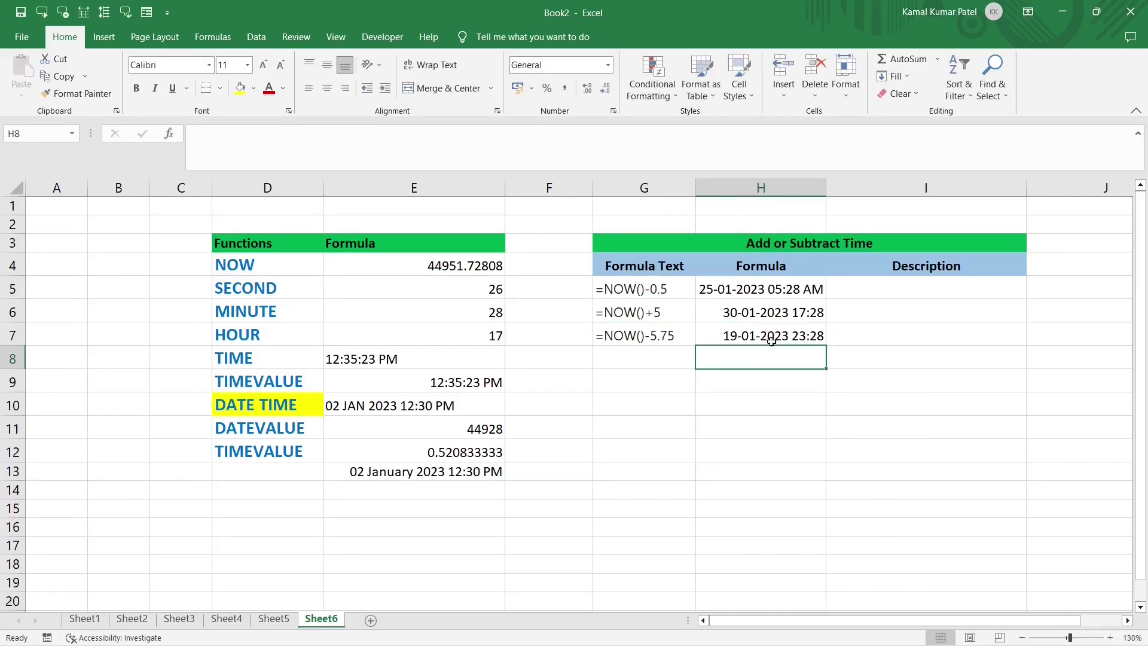
pyautogui.click(718, 337)
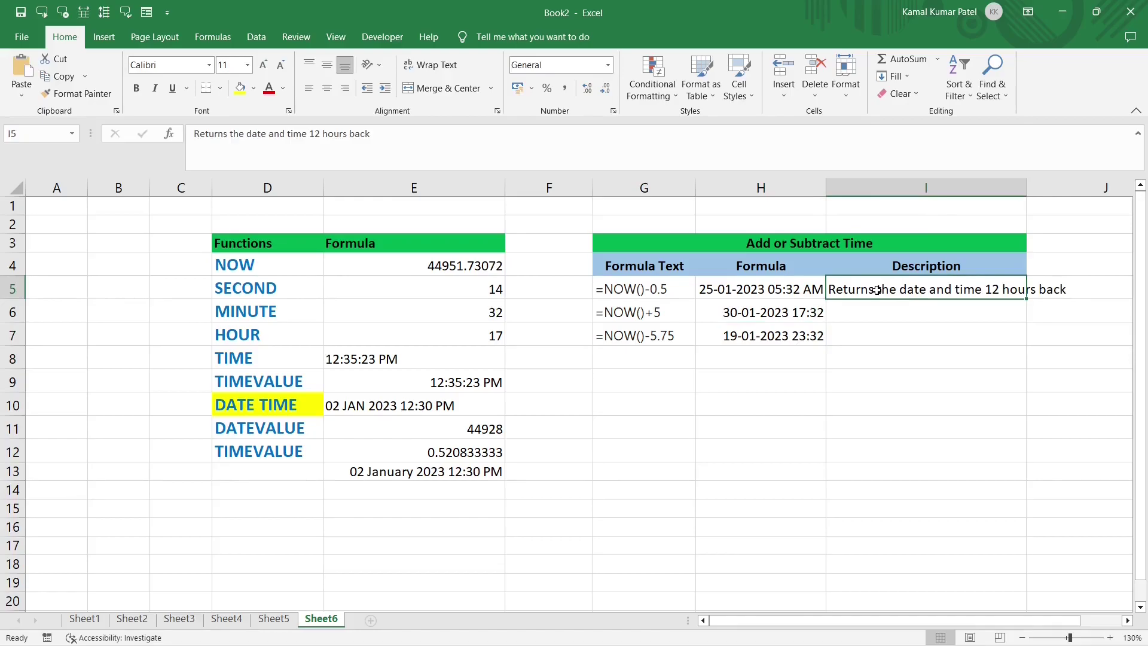
# Describe I6 as 'Returns the date and time 5 days from now' and I7 as '...5 days and 18 hours back'
pyautogui.click(979, 312)
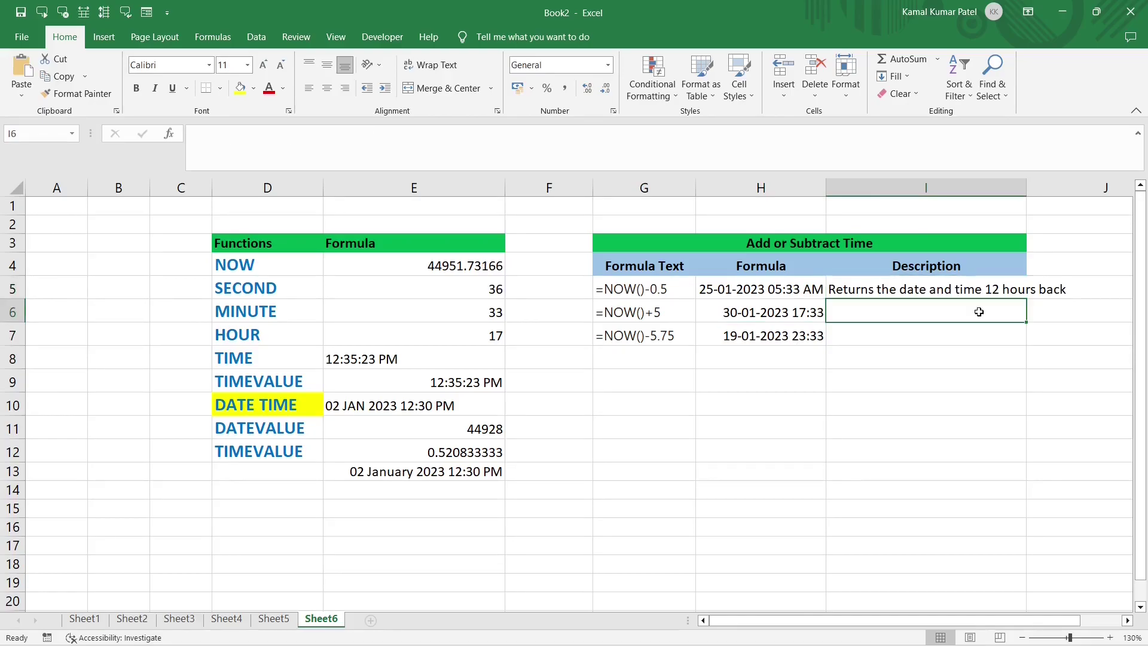
pyautogui.write('Returns the date and time 5 days from now')
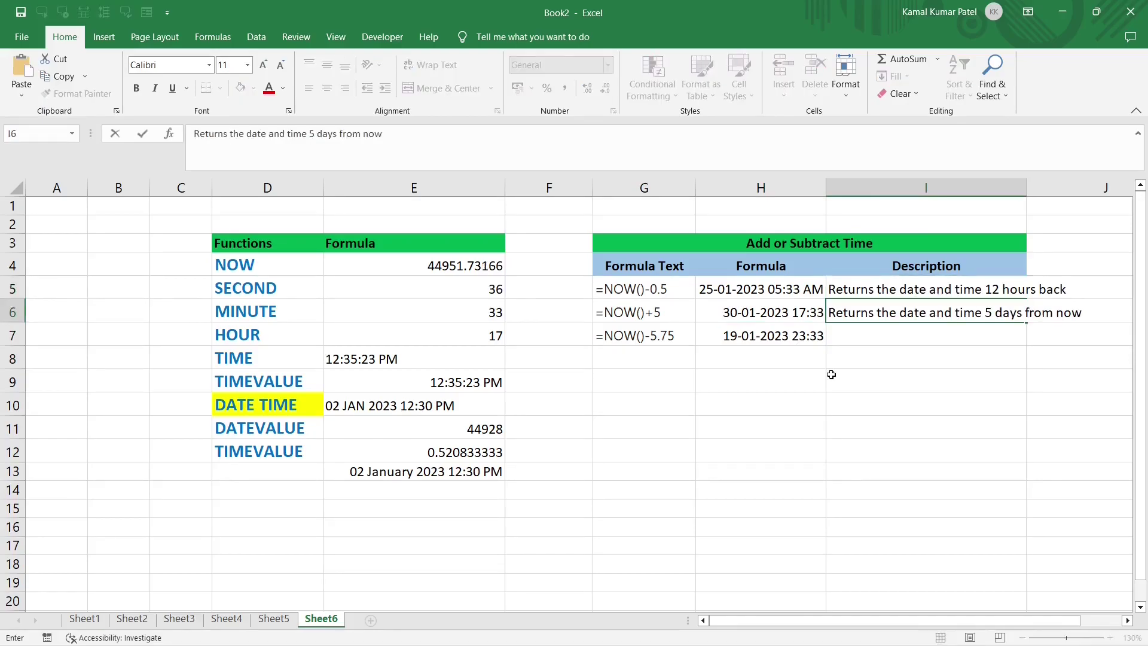
pyautogui.press('Return')
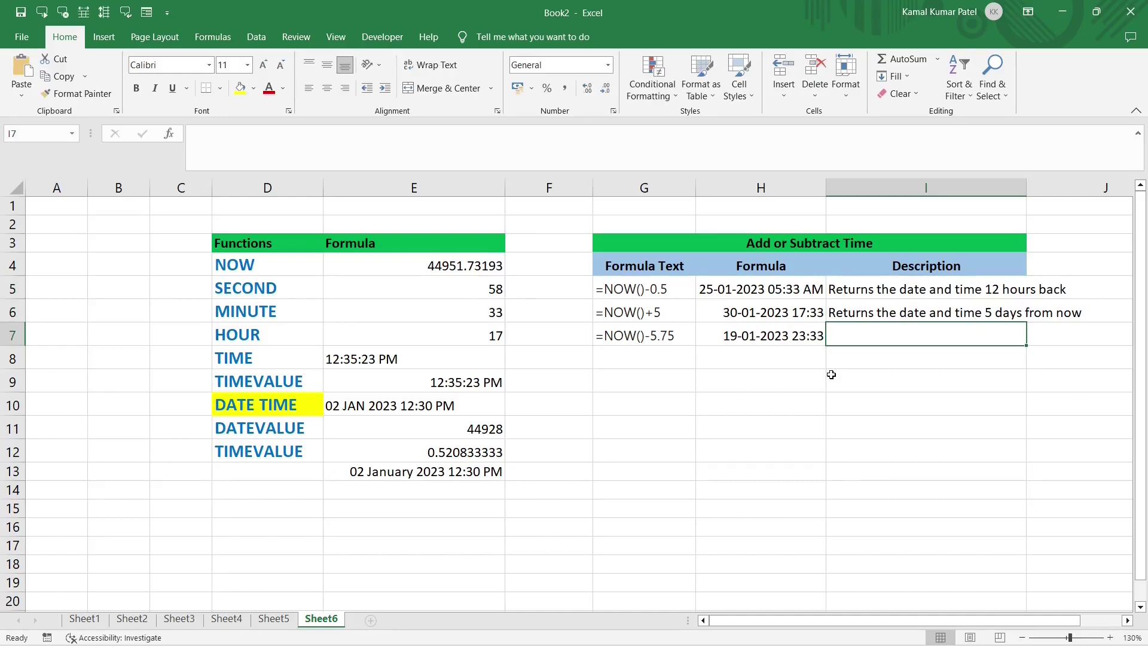
pyautogui.write('Returns the date and time 5 days and 18 hours back')
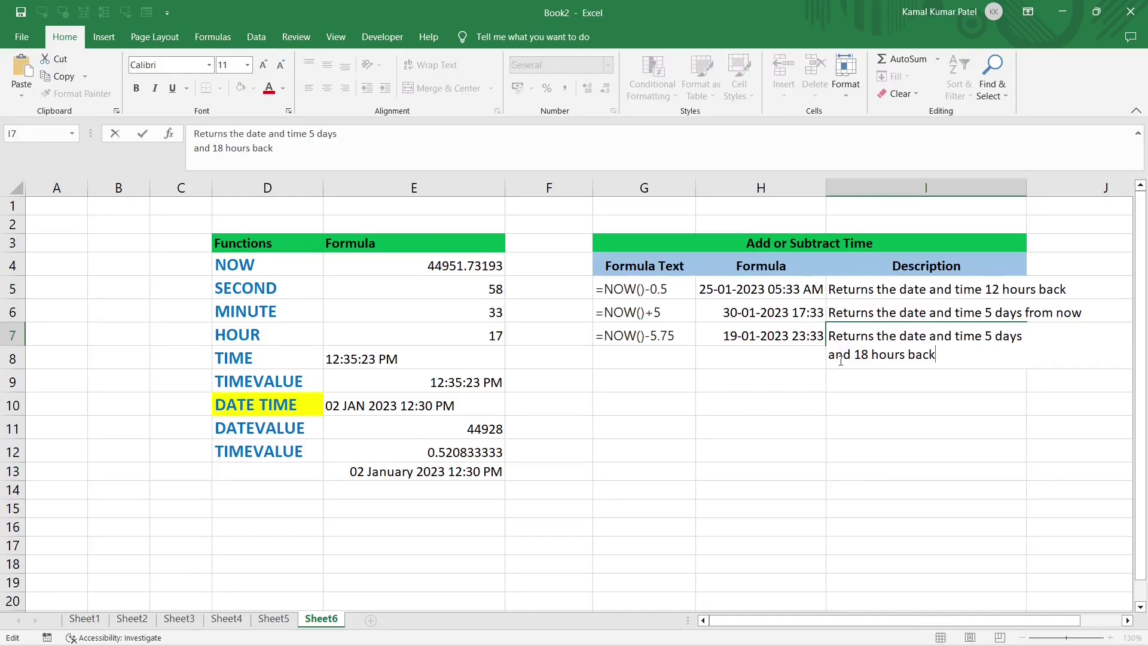